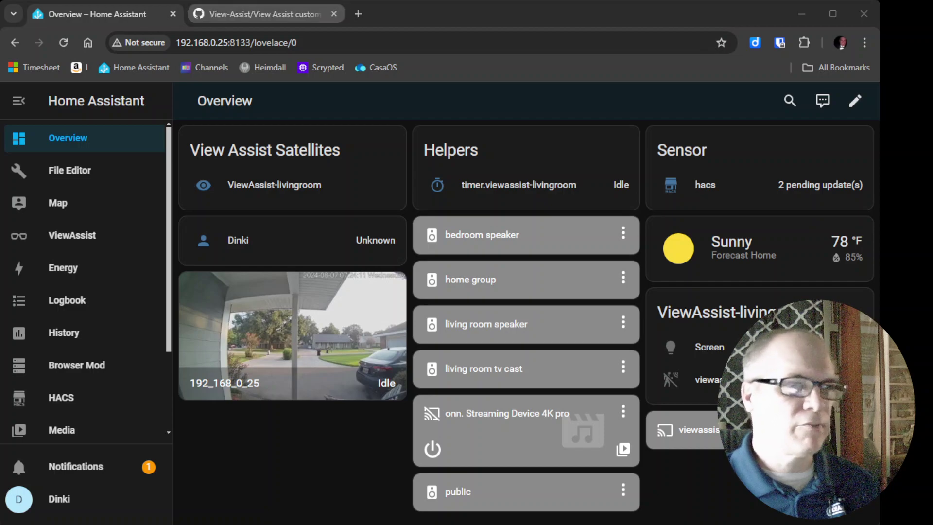
Read the Get Sports Scores README on GitHub for its Team Tracker requirements
left_click(246, 11)
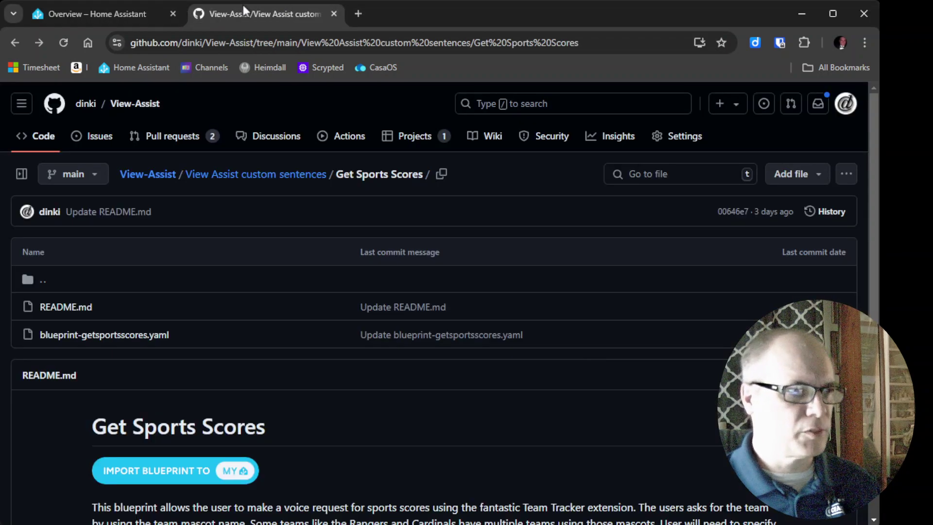
scroll(377, 250, "down", 5)
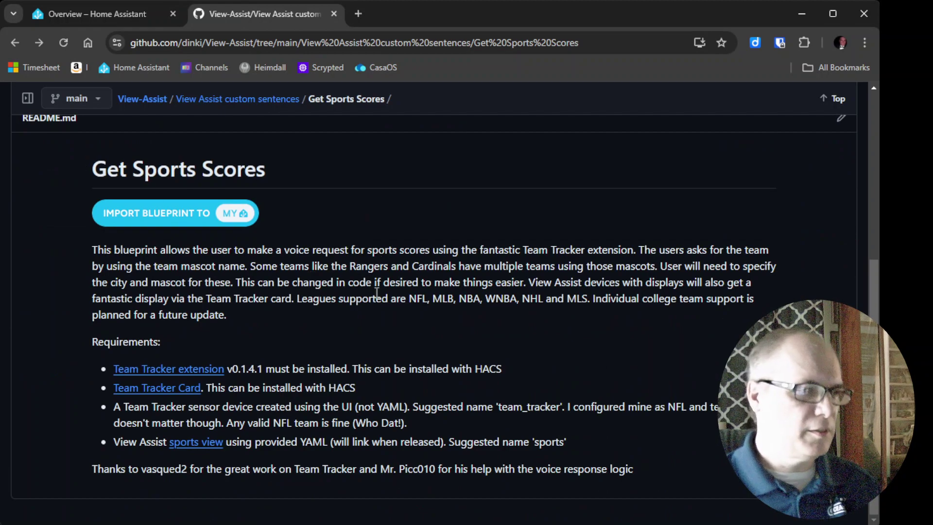
scroll(377, 293, "up", 5)
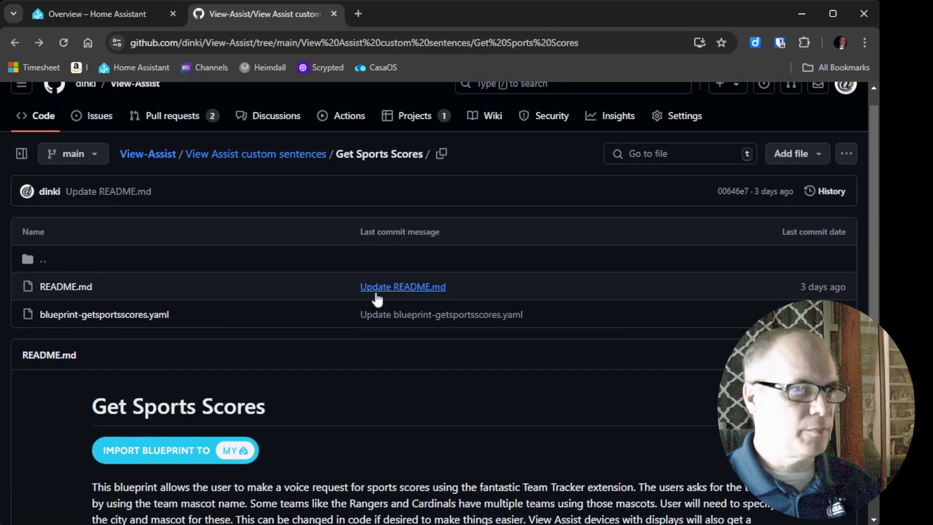
scroll(377, 300, "down", 5)
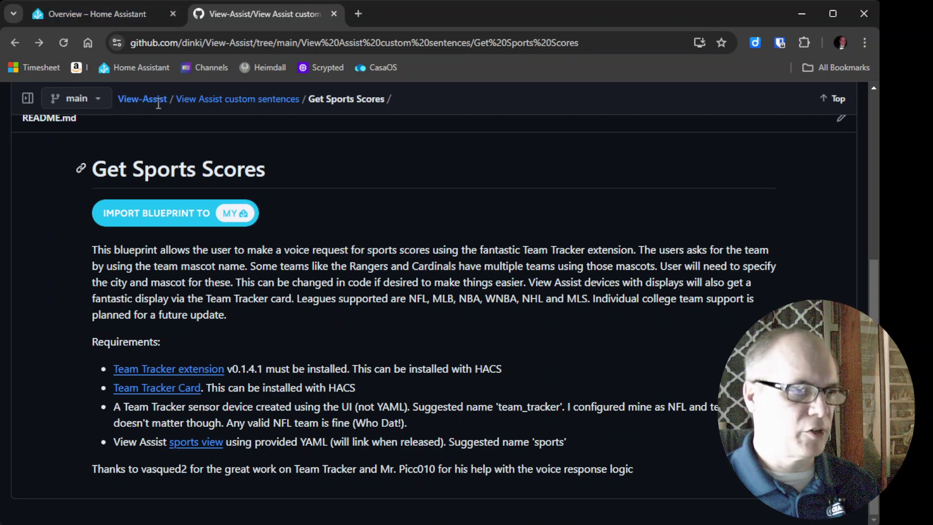
Go from the Home Assistant dashboard to the HACS downloaded integrations list
left_click(80, 10)
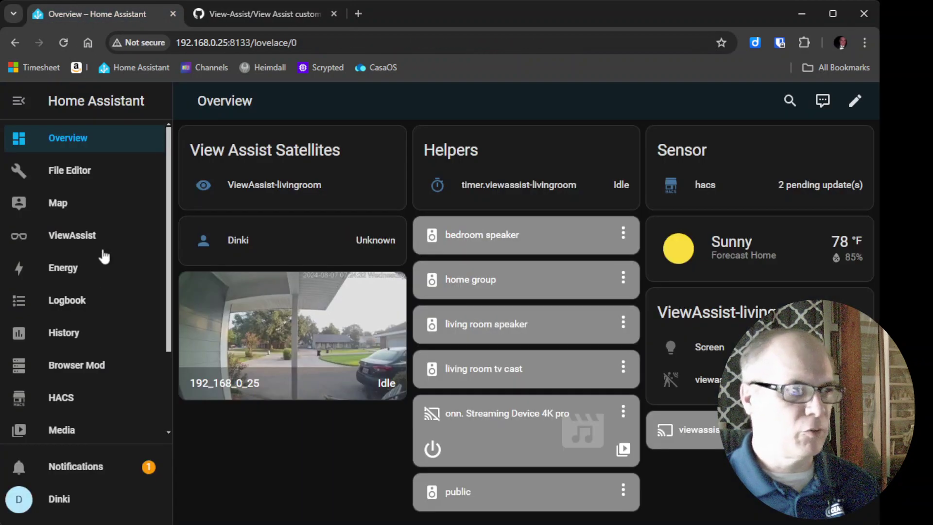
scroll(112, 267, "down", 2)
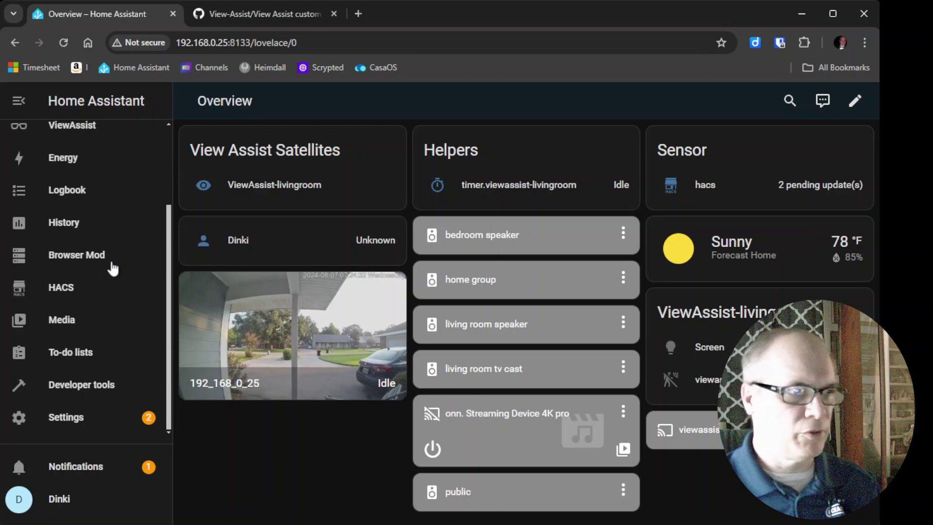
left_click(75, 426)
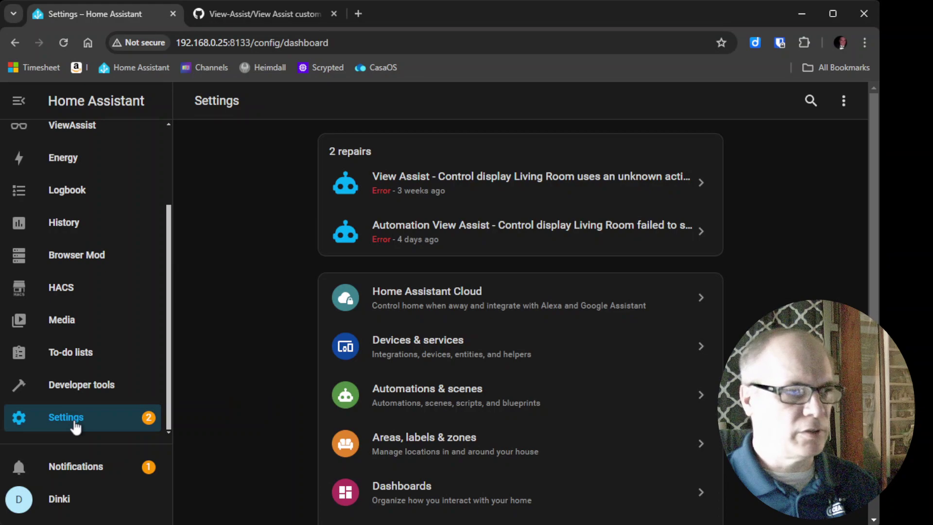
left_click(66, 287)
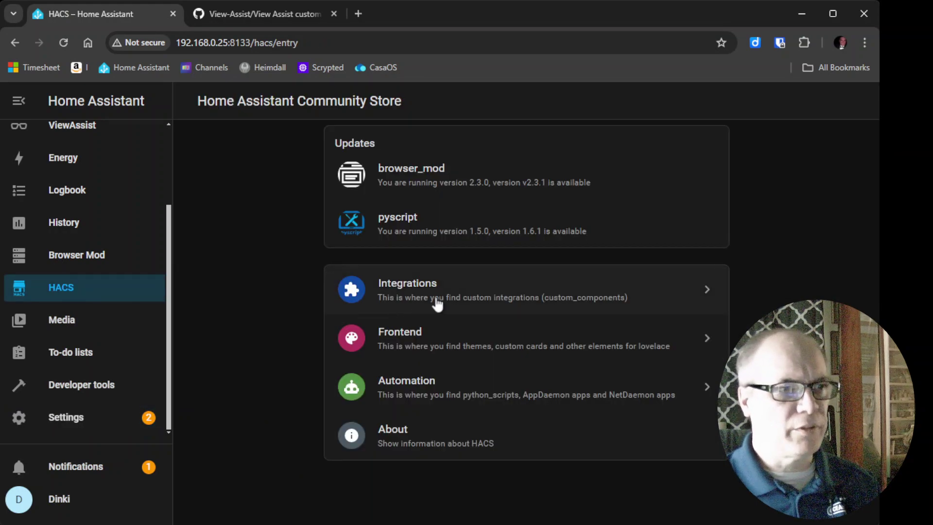
left_click(437, 301)
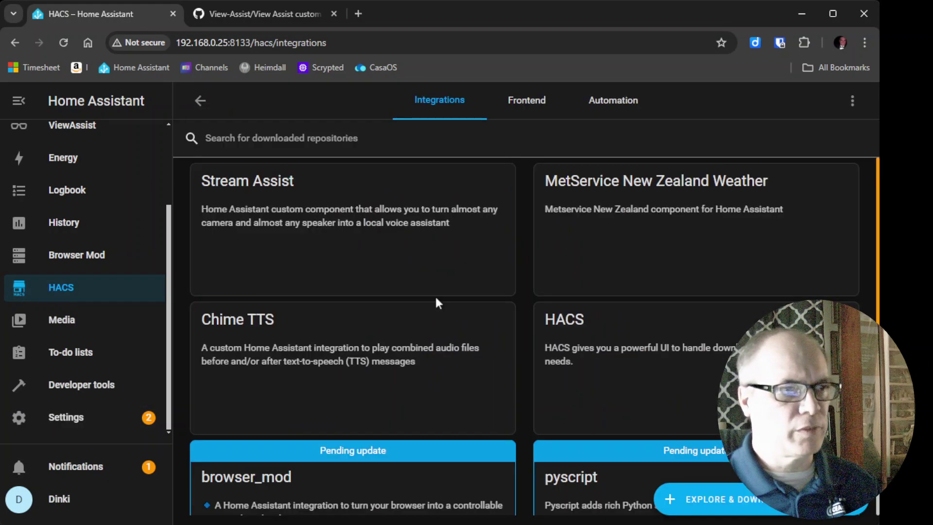
Search the HACS repositories for 'team' and open Team Tracker
left_click(750, 505)
left_click(344, 198)
key("ctrl+a")
type("tea")
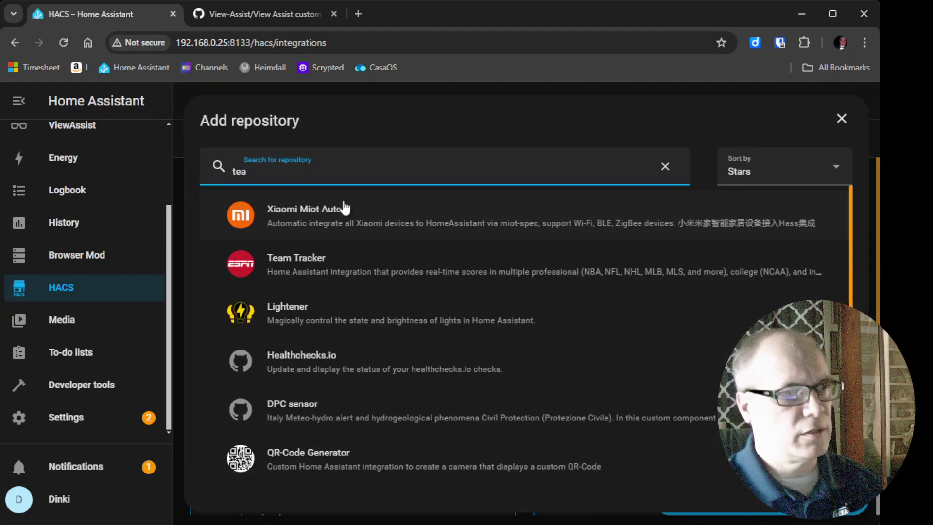
type("m")
left_click(311, 294)
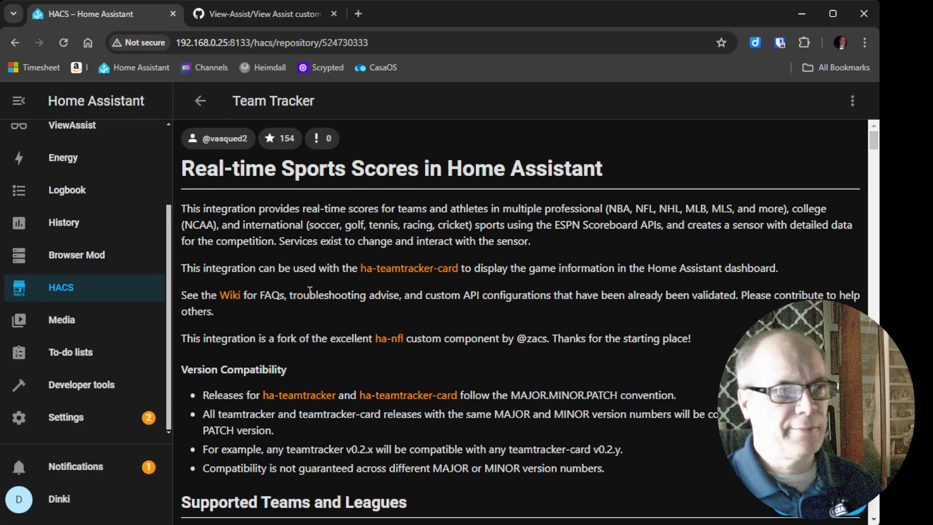
Review the Team Tracker readme, then download version v0.14.2 through HACS
scroll(634, 343, "down", 3)
scroll(633, 343, "down", 5)
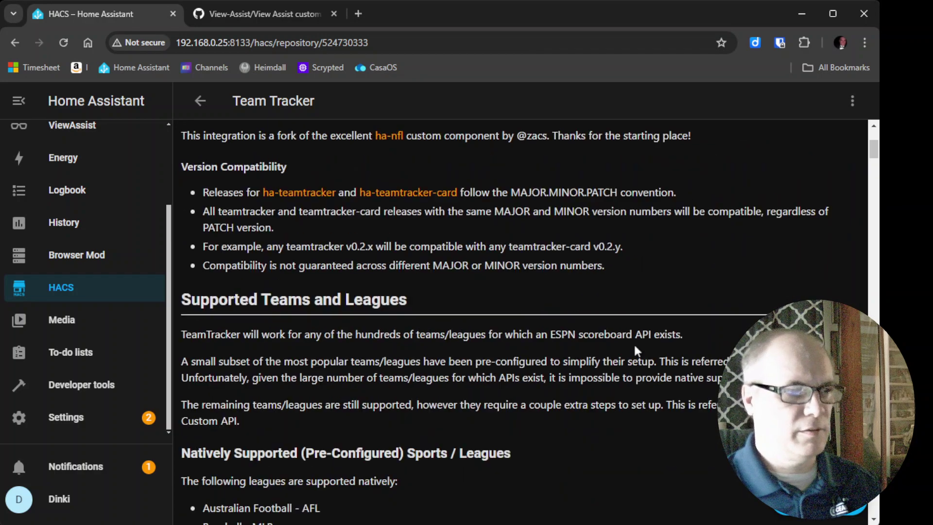
scroll(634, 342, "down", 1)
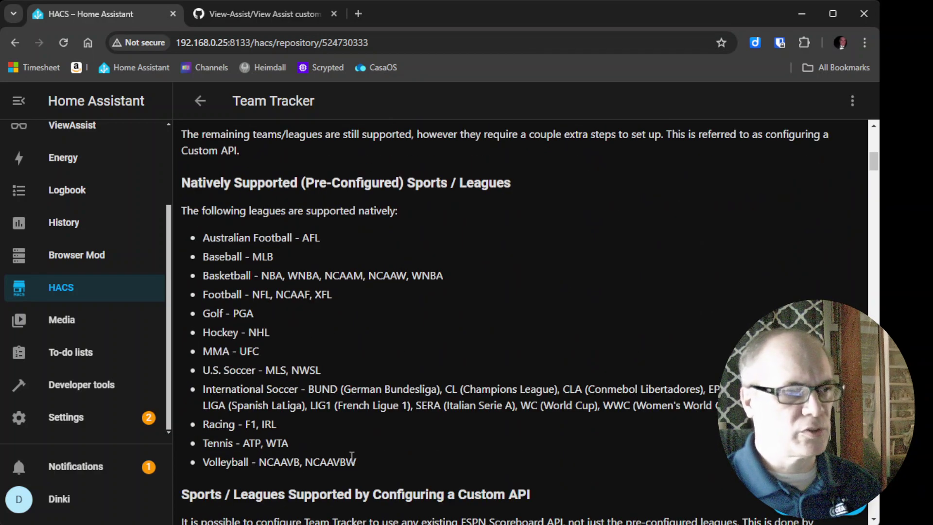
scroll(522, 413, "down", 2)
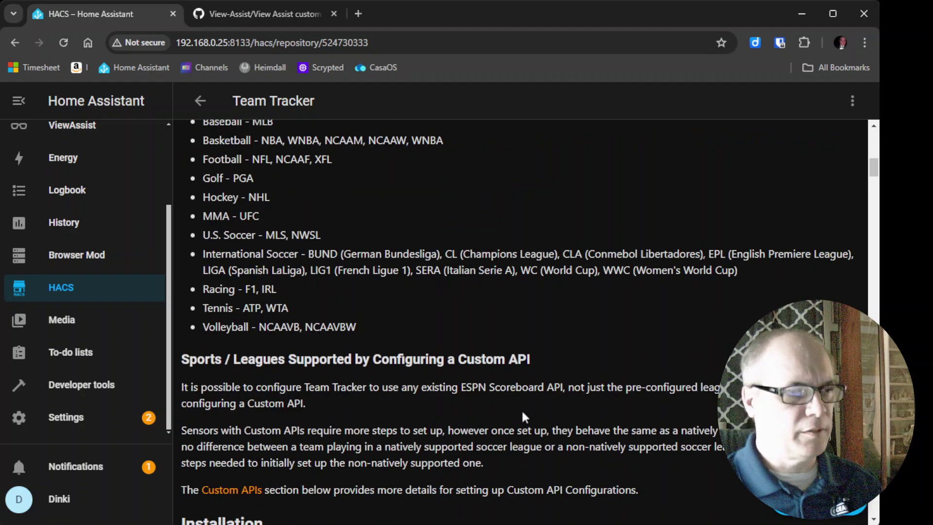
scroll(523, 413, "down", 6)
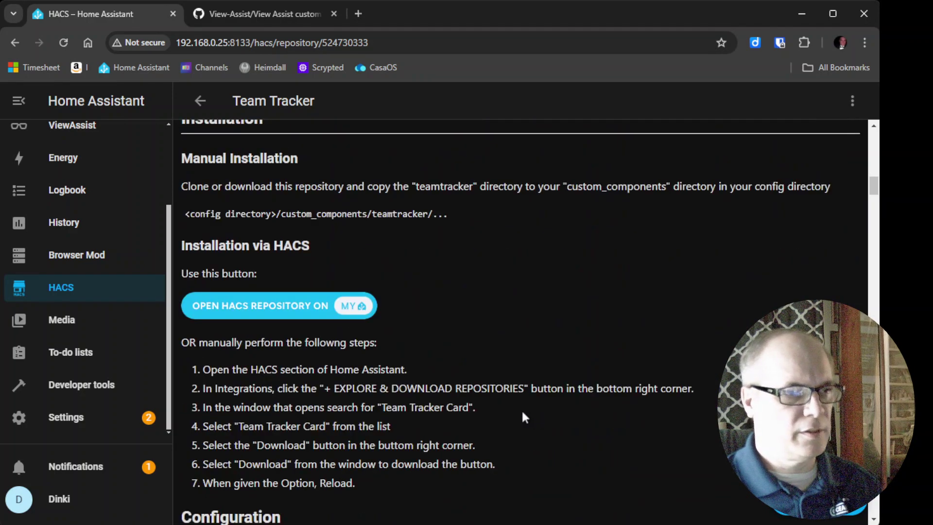
scroll(523, 416, "down", 8)
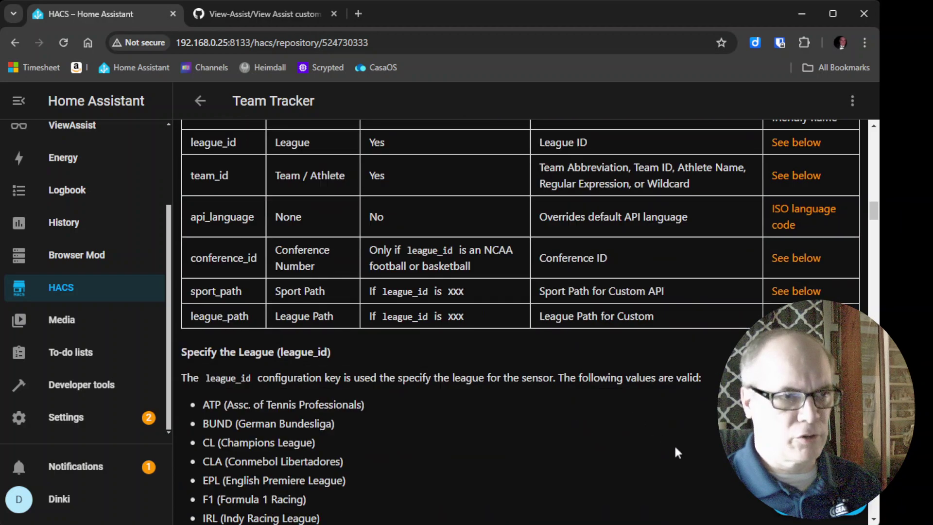
scroll(676, 452, "up", 1)
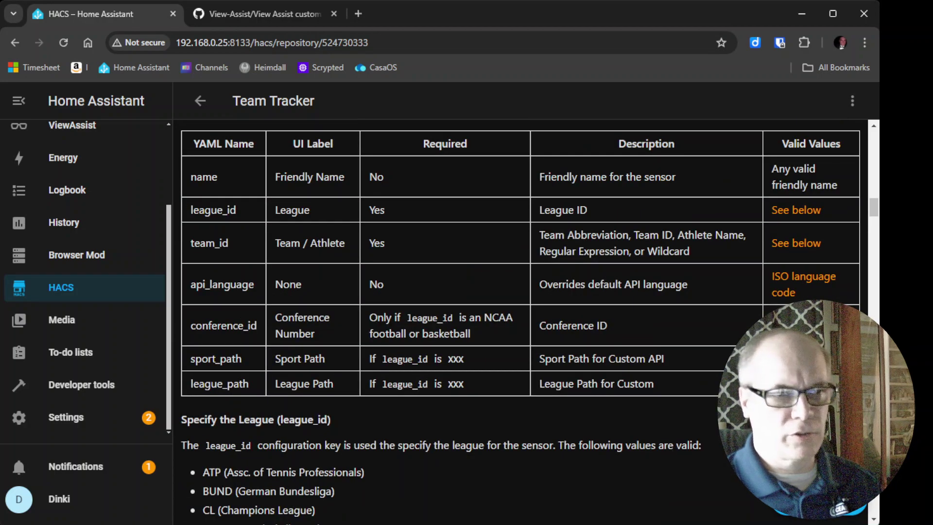
left_click(821, 501)
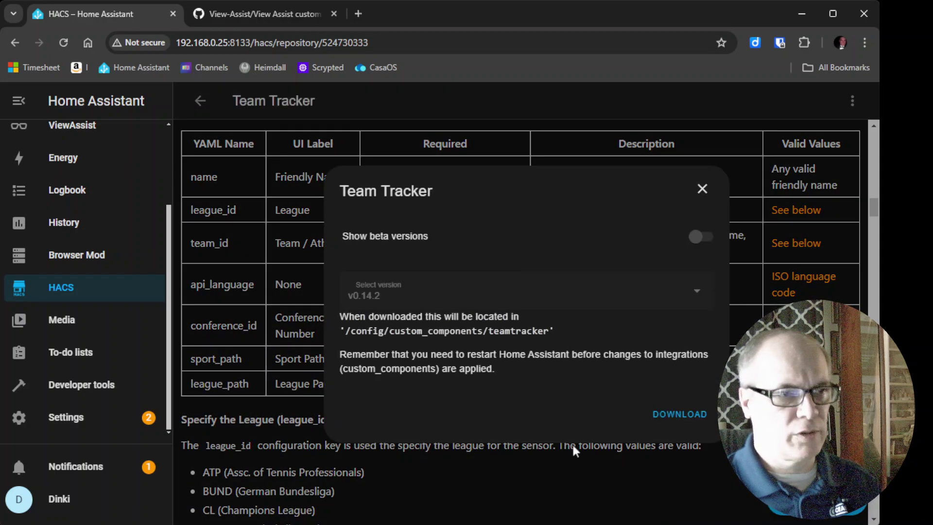
left_click(699, 420)
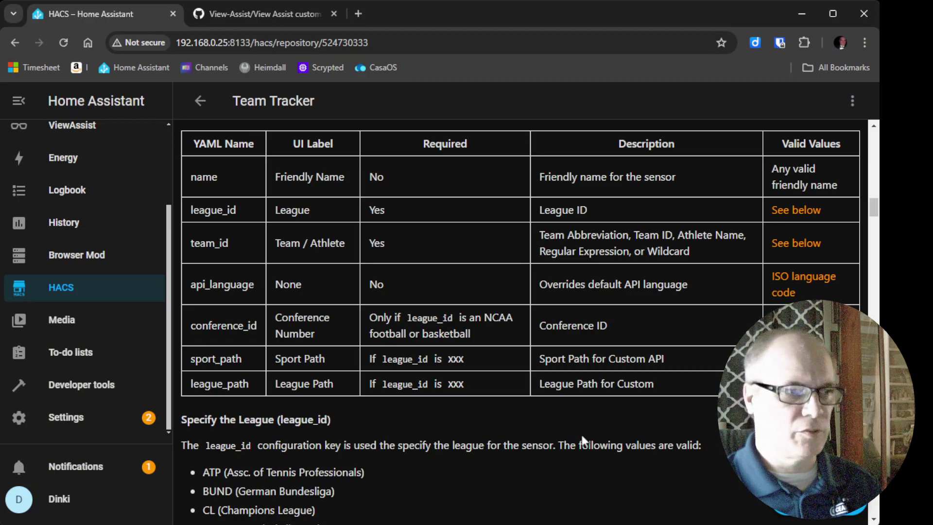
Scroll back to the top of the Team Tracker readme
scroll(581, 435, "up", 1)
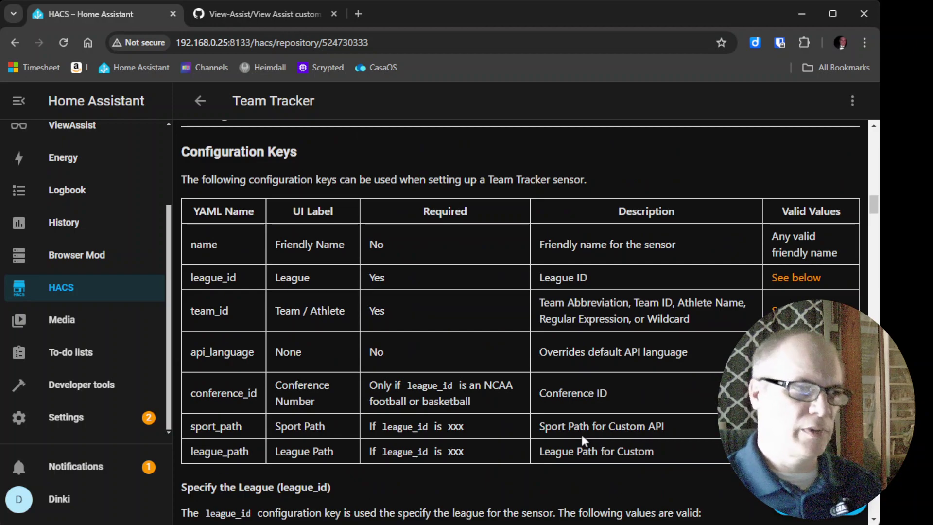
scroll(582, 435, "up", 6)
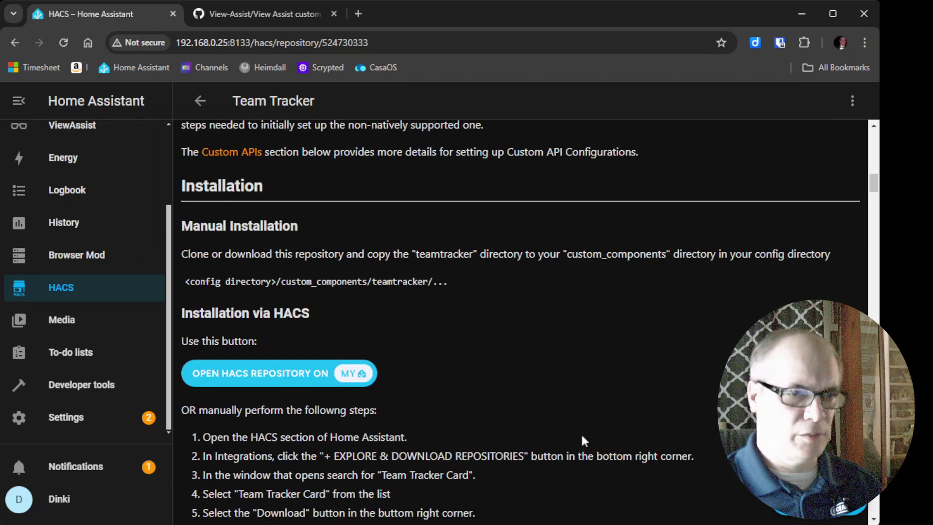
scroll(583, 438, "up", 10)
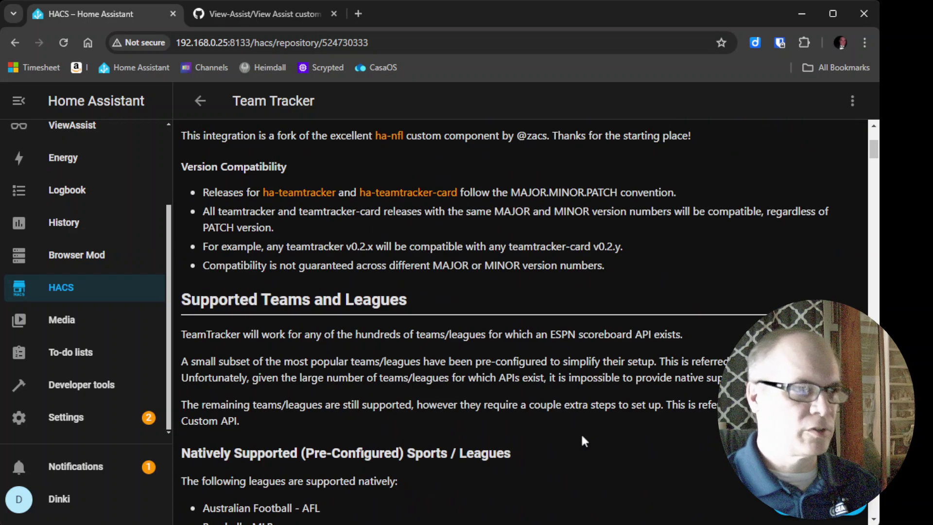
scroll(583, 441, "up", 4)
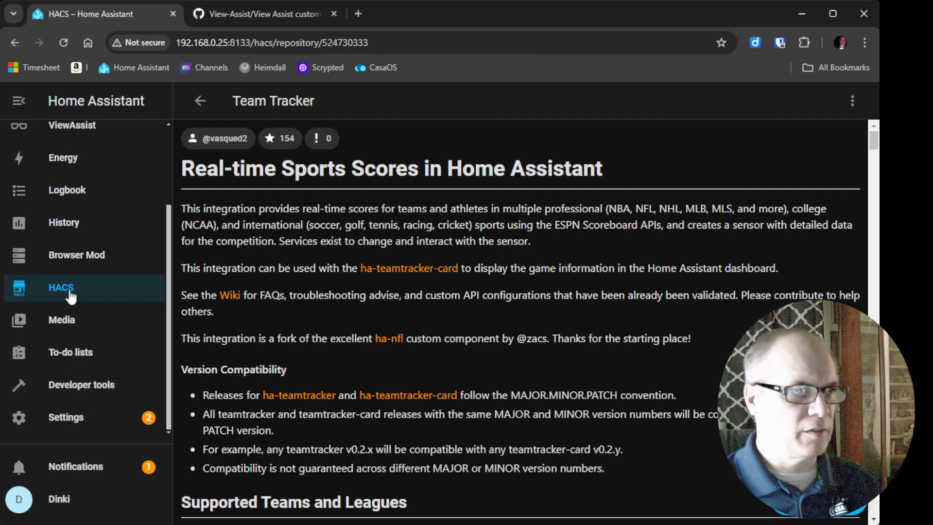
left_click(199, 101)
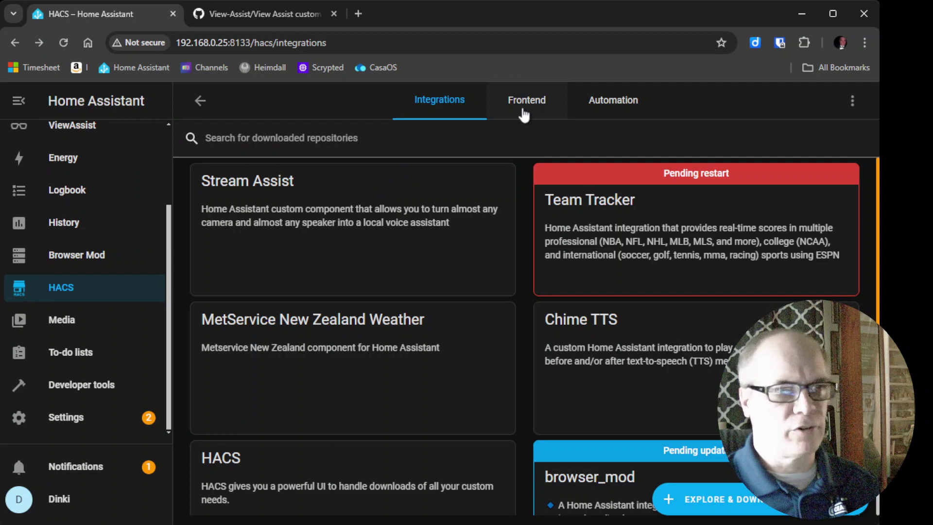
left_click(267, 7)
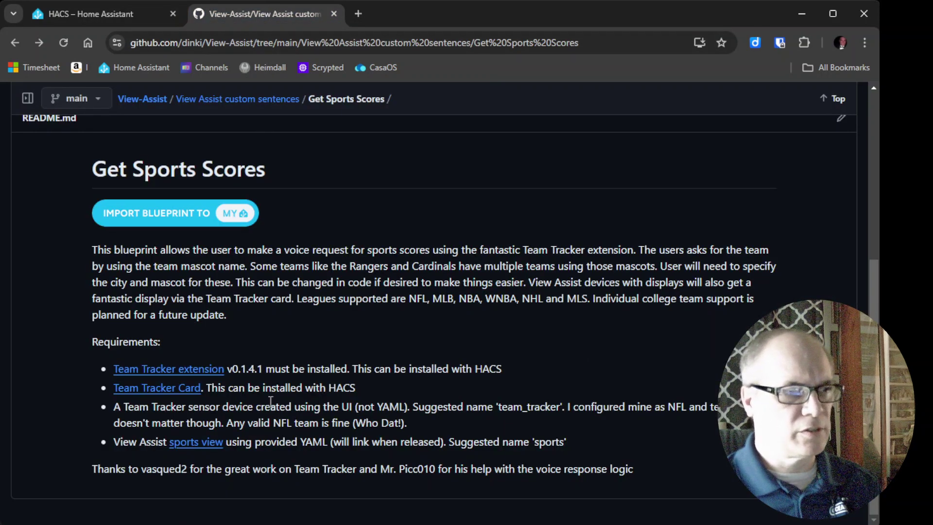
left_click(98, 13)
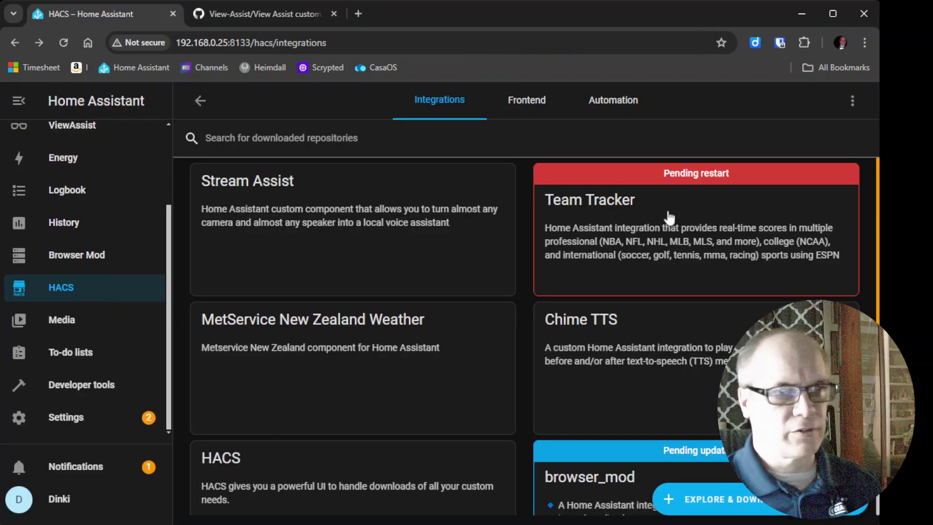
Open the Team Tracker Card repository from HACS Frontend and read its readme
left_click(519, 104)
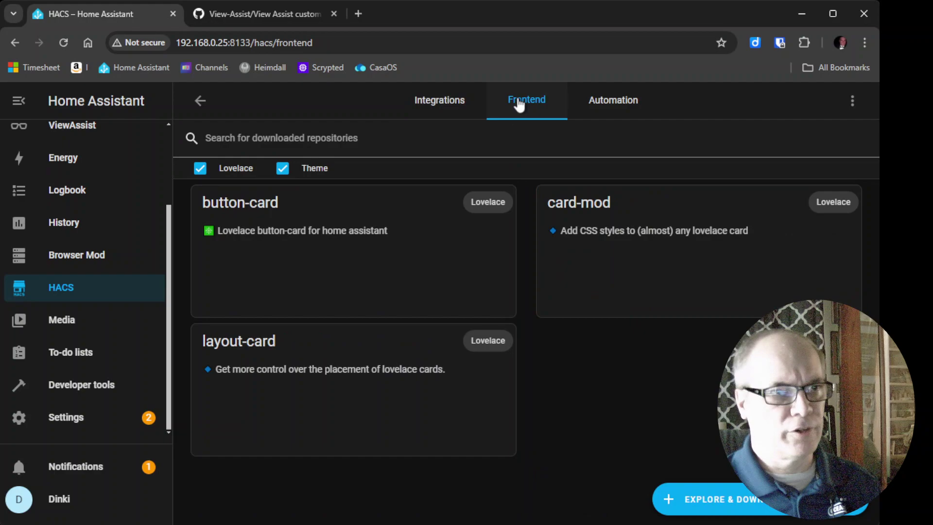
left_click(727, 505)
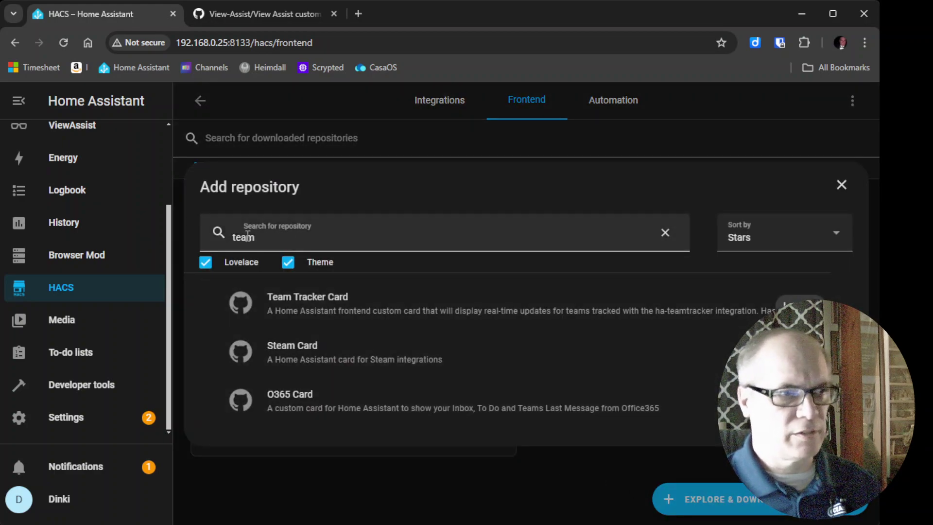
left_click(328, 315)
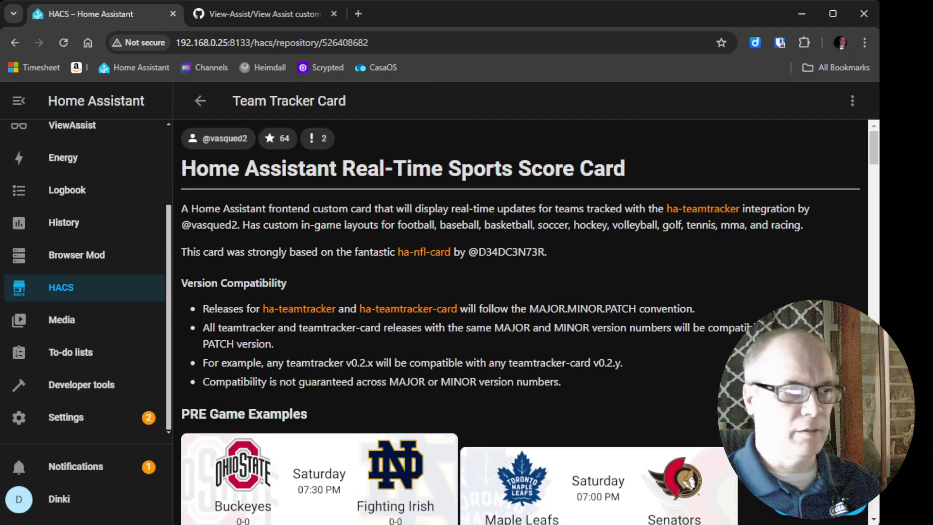
scroll(520, 320, "down", 5)
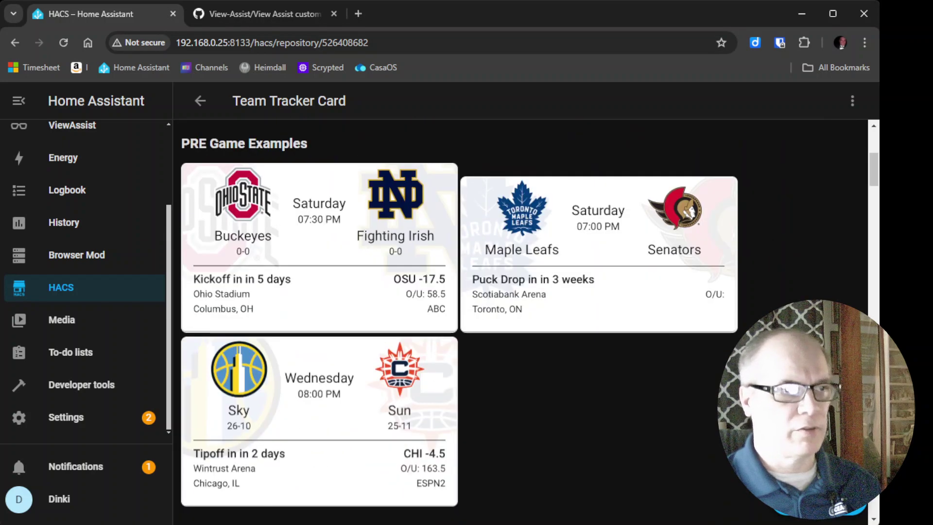
scroll(520, 321, "down", 7)
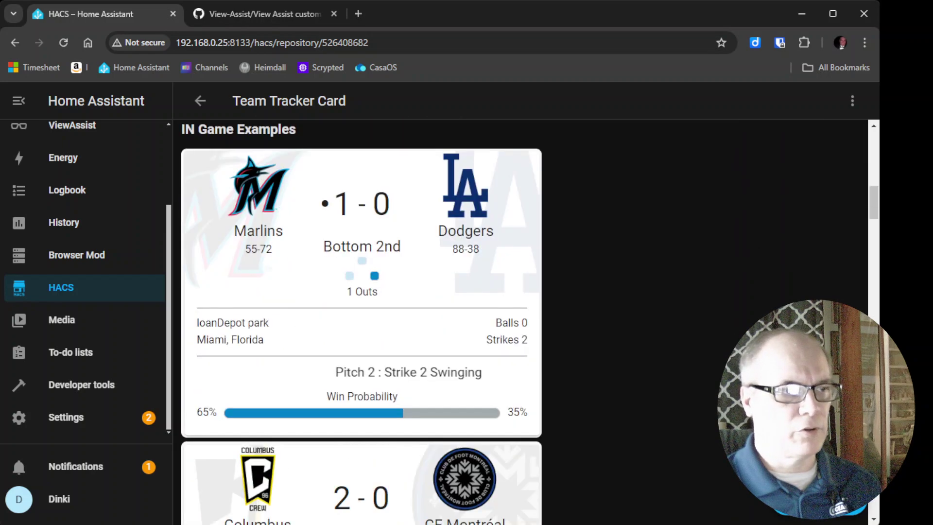
scroll(520, 321, "down", 5)
scroll(520, 321, "down", 6)
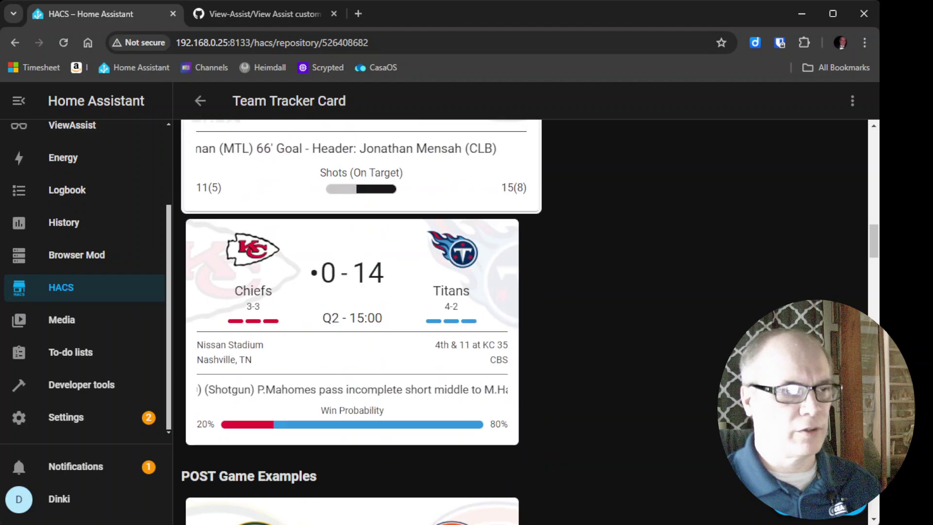
scroll(520, 321, "down", 5)
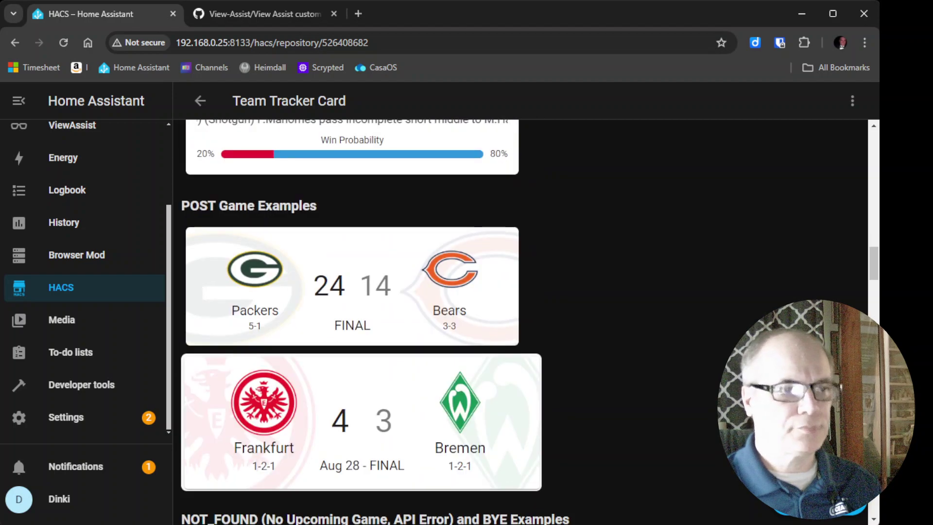
scroll(520, 321, "down", 3)
scroll(520, 321, "down", 6)
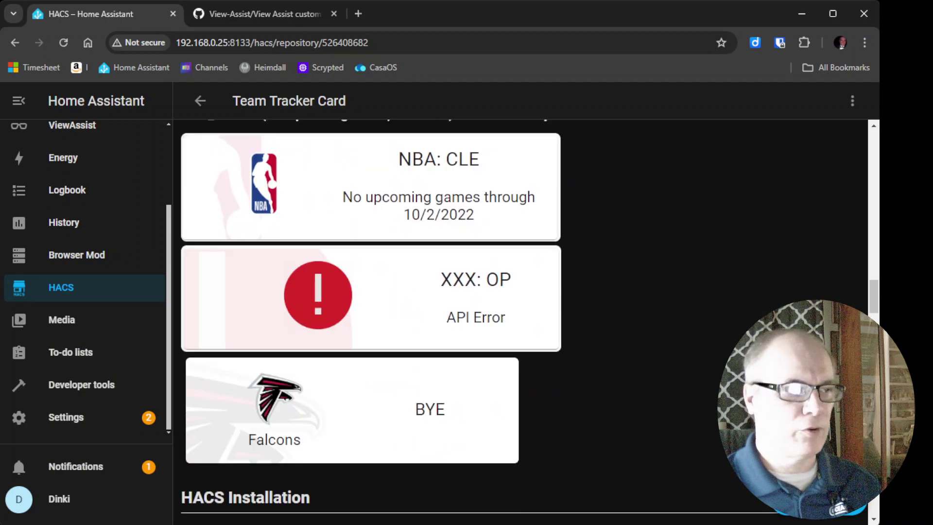
scroll(520, 321, "down", 1)
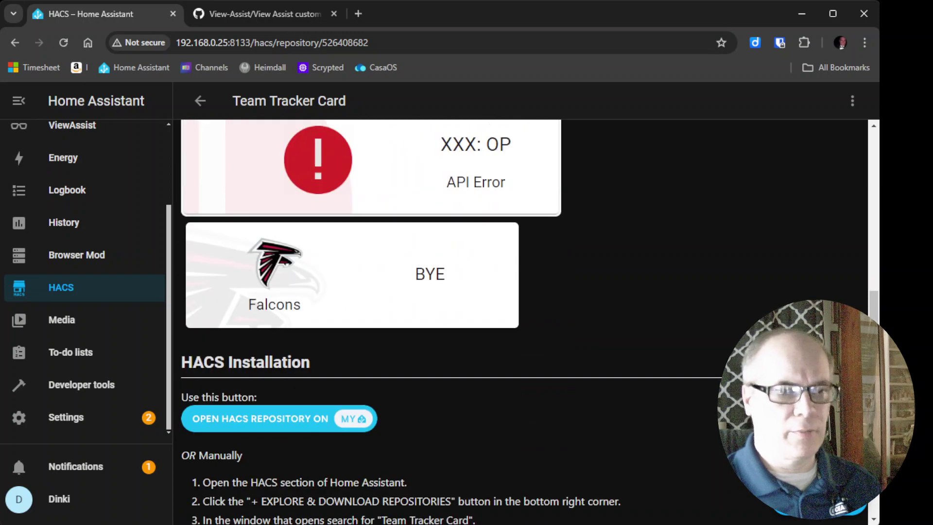
Download Team Tracker Card v0.14.1 and reload the browser
left_click(831, 507)
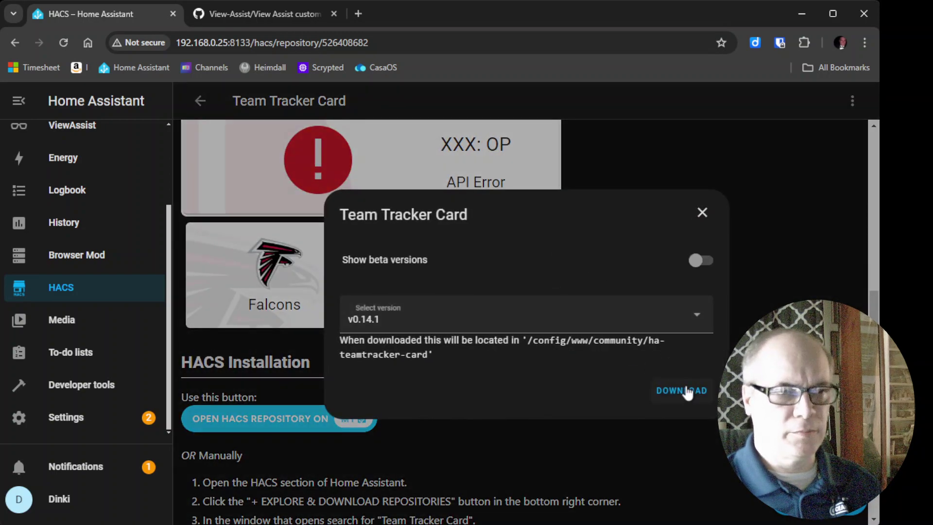
left_click(679, 403)
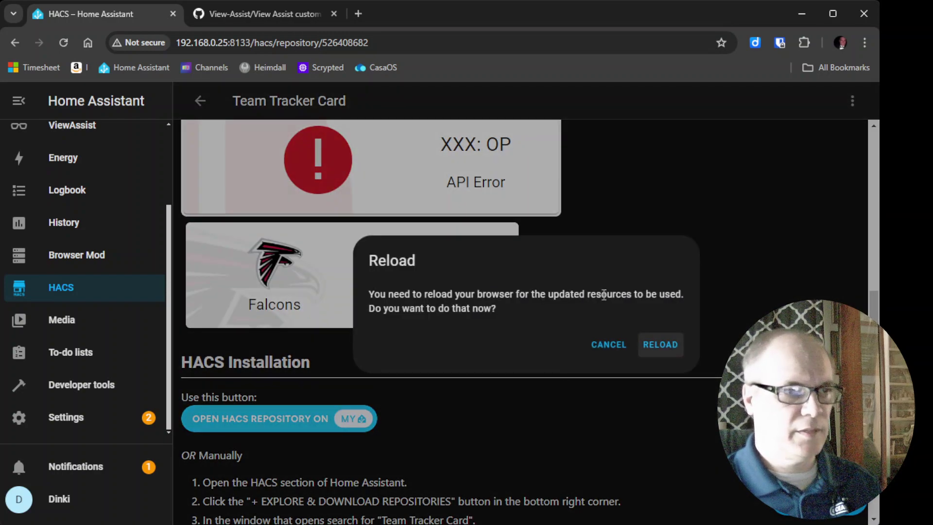
left_click(660, 345)
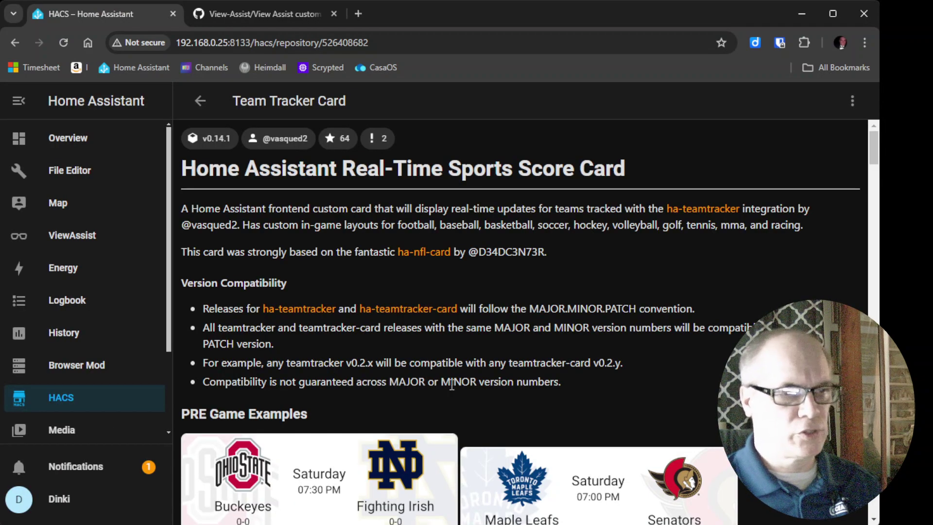
Do a standard restart of Home Assistant from the Settings menu
scroll(87, 382, "down", 2)
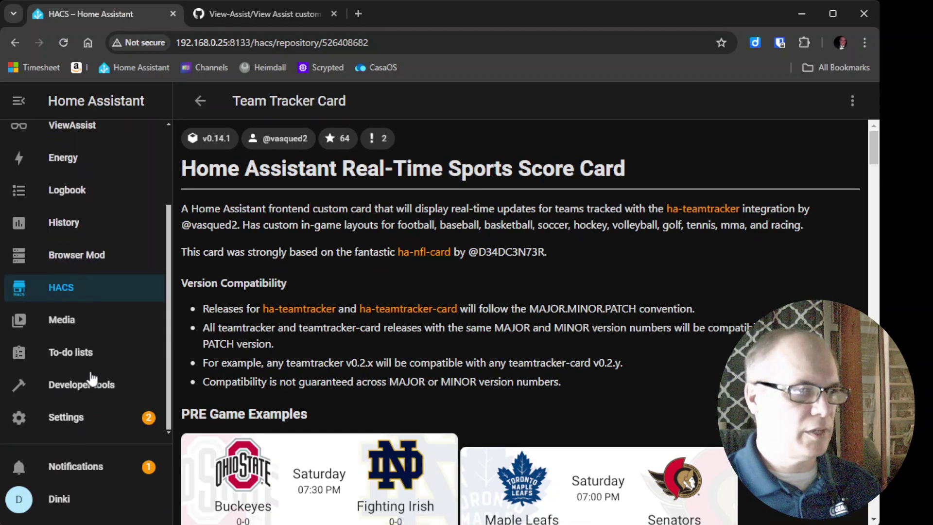
left_click(73, 420)
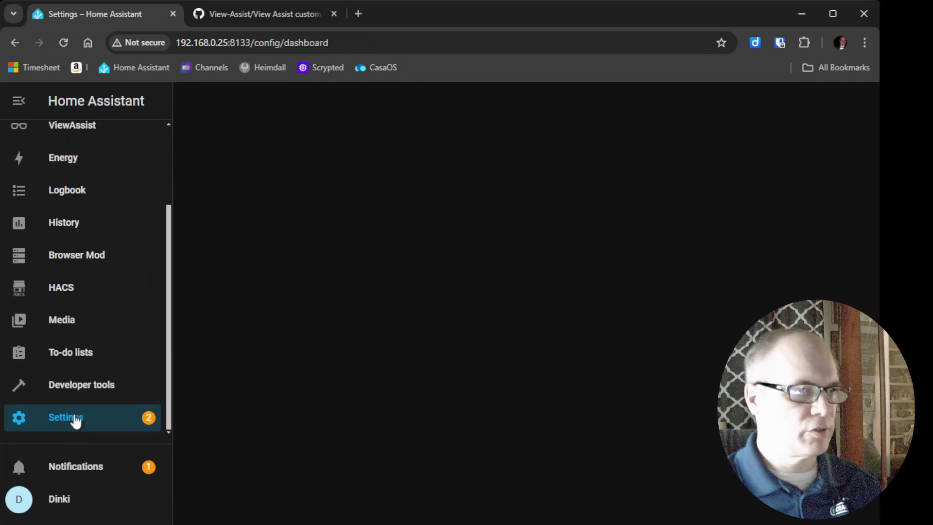
left_click(844, 101)
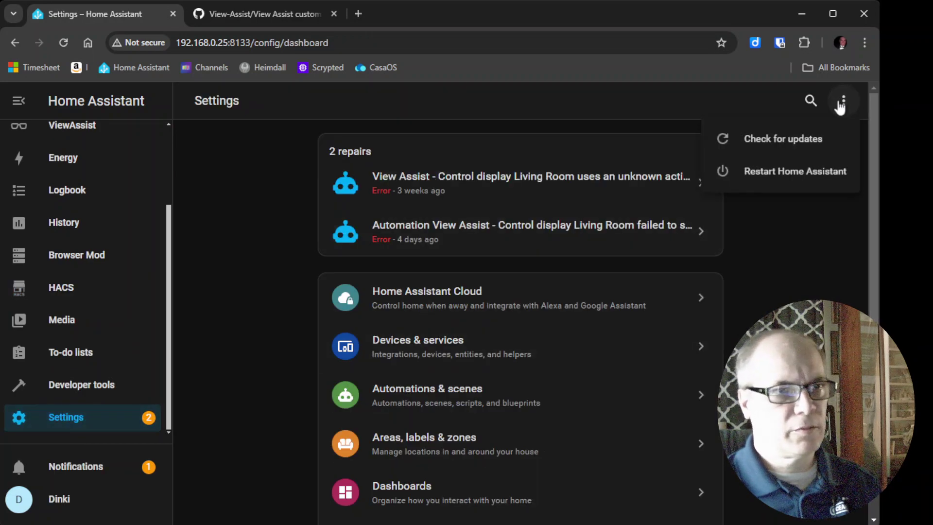
left_click(805, 172)
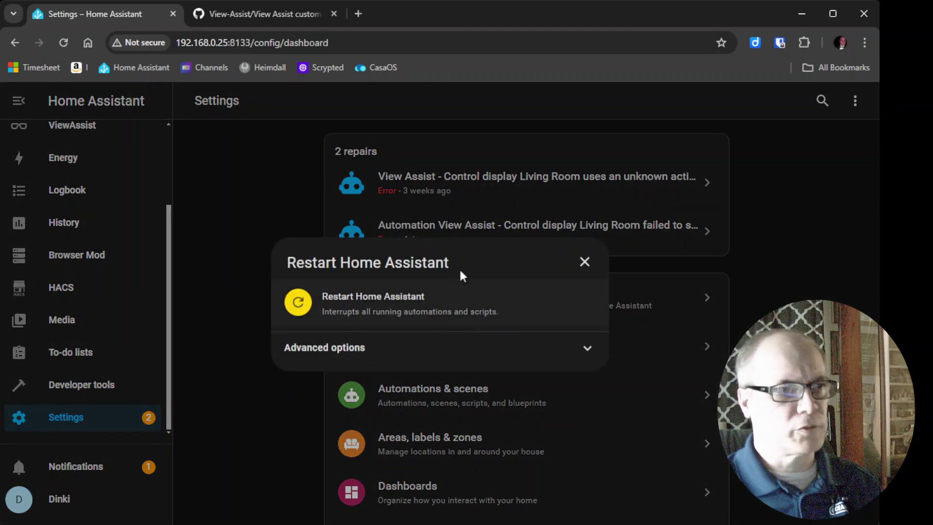
left_click(380, 302)
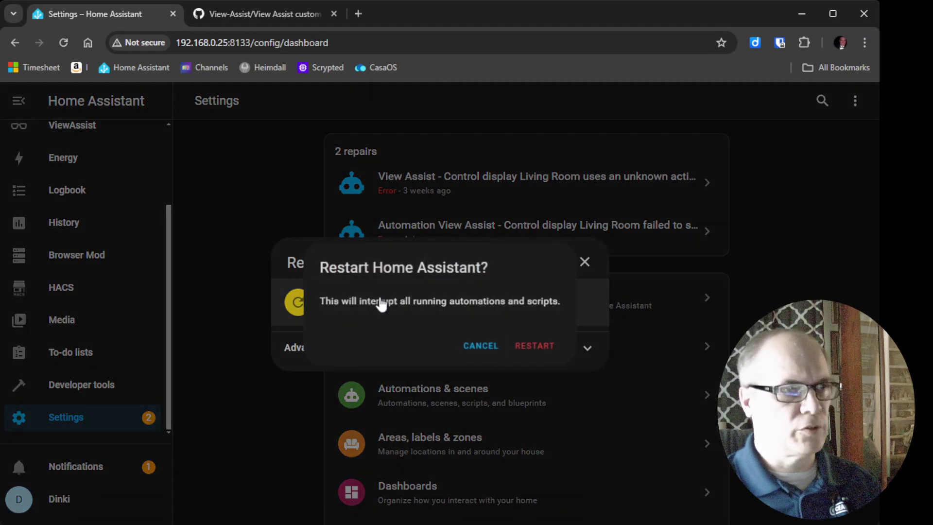
left_click(551, 348)
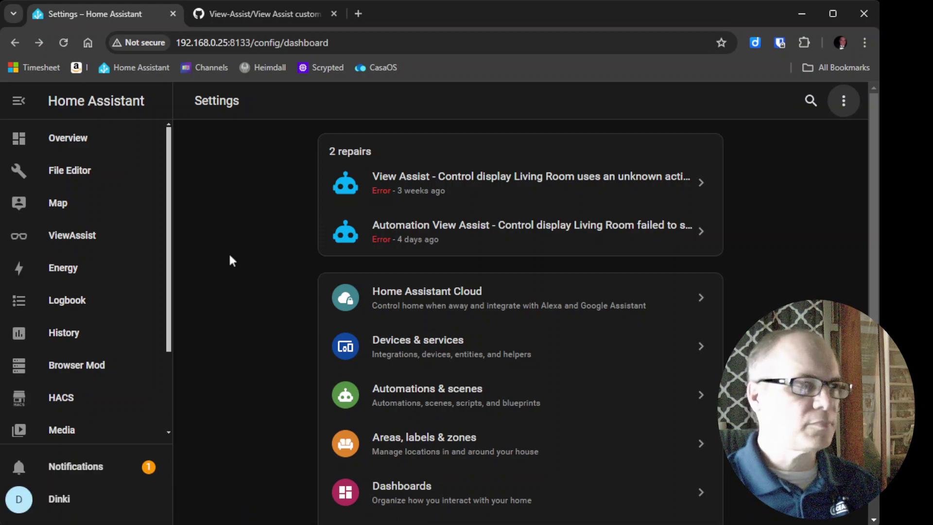
Open the README's raw sports.yaml, select all of it, then return to Home Assistant Settings
left_click(246, 14)
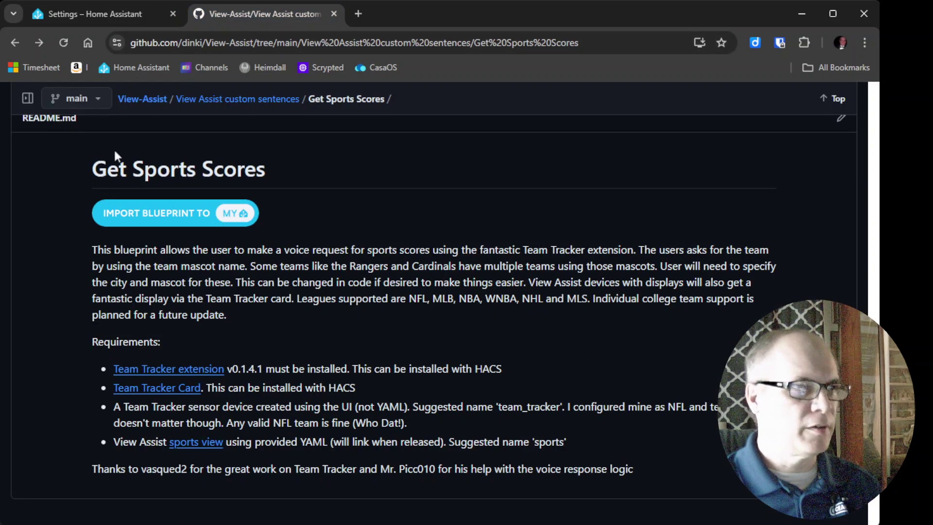
scroll(115, 149, "up", 5)
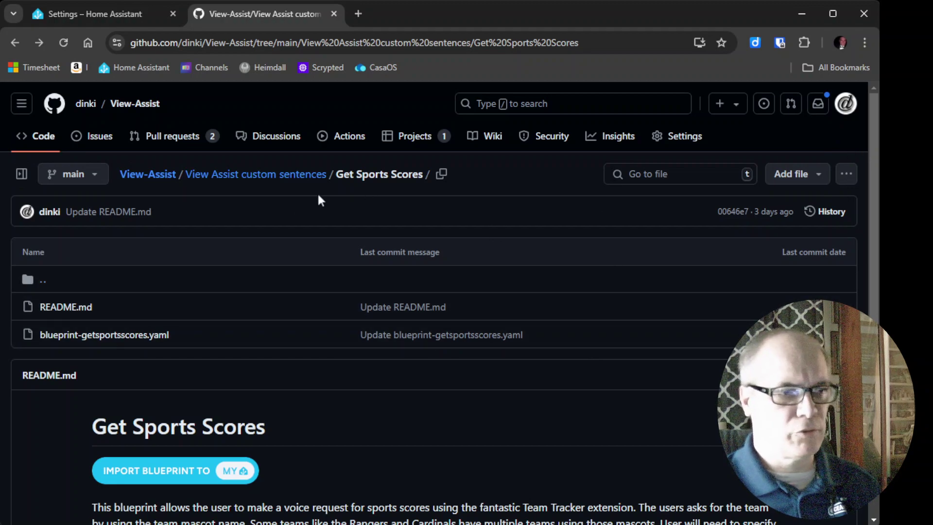
scroll(320, 197, "down", 4)
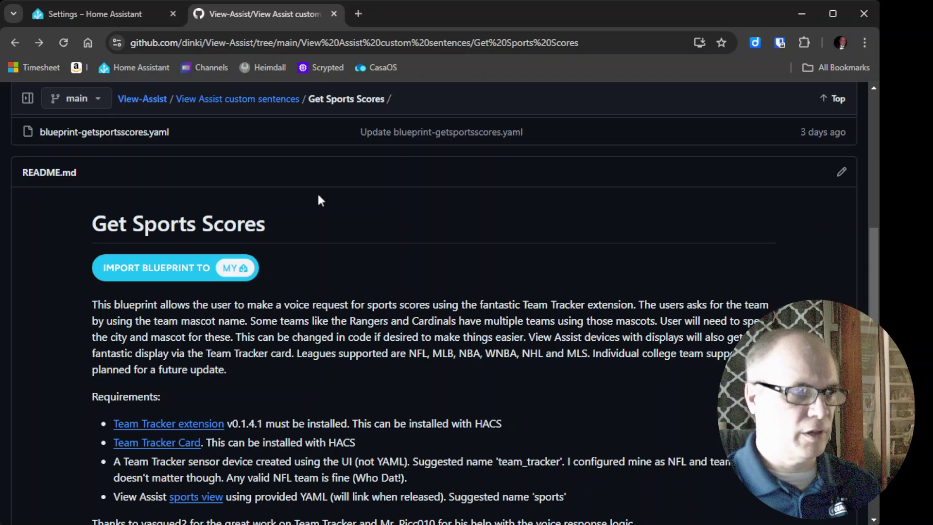
scroll(319, 199, "down", 1)
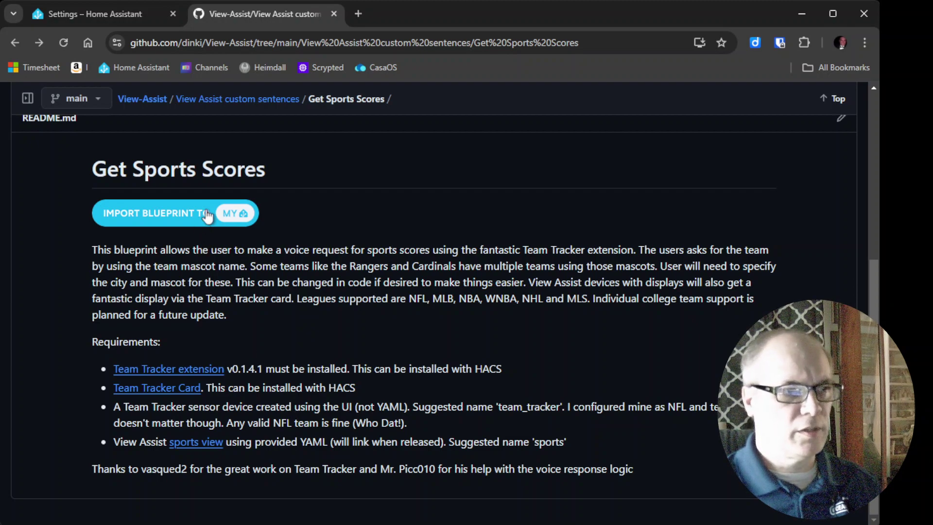
left_click(196, 443)
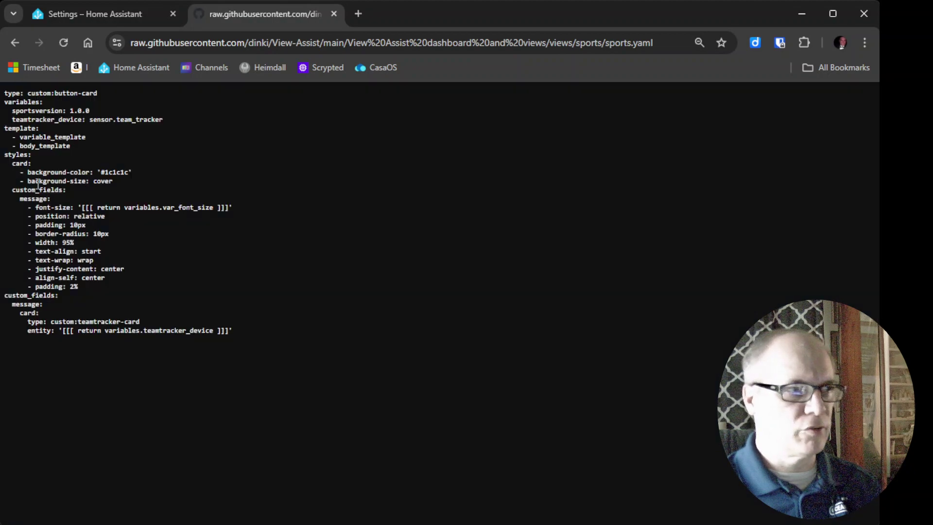
key("ctrl+a")
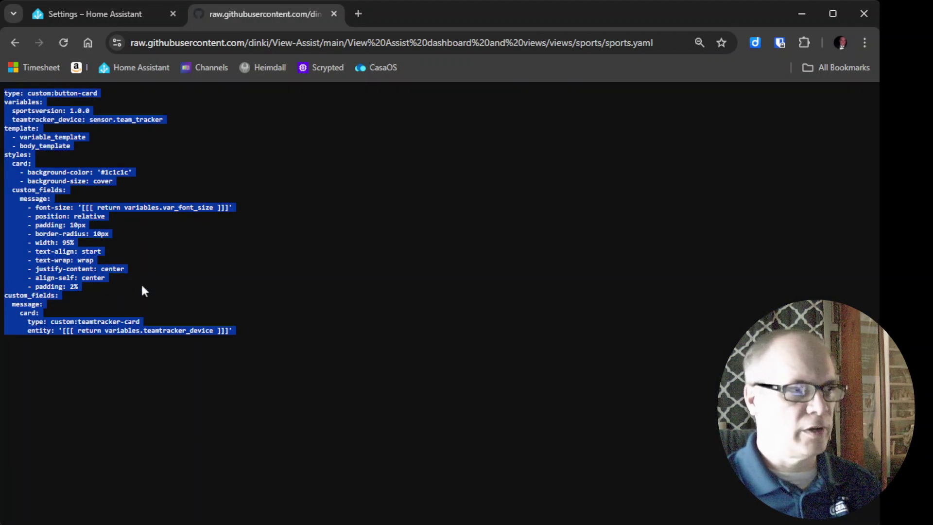
left_click(71, 13)
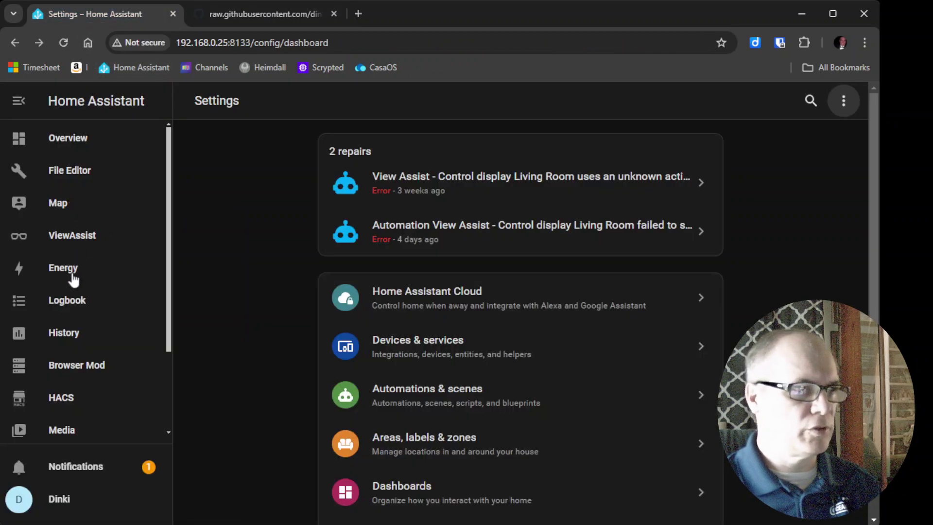
Add a view titled 'sports' with the Panel (1 card) layout to the ViewAssist dashboard
left_click(65, 242)
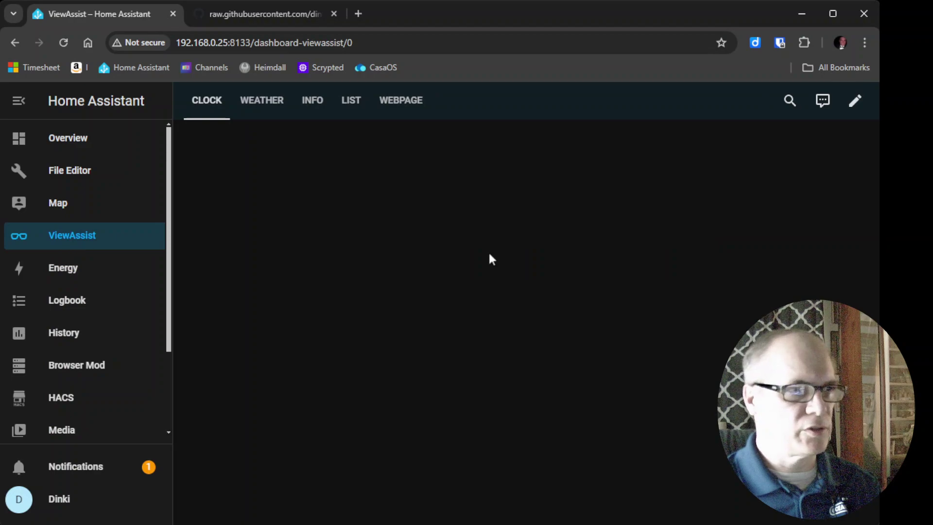
left_click(854, 103)
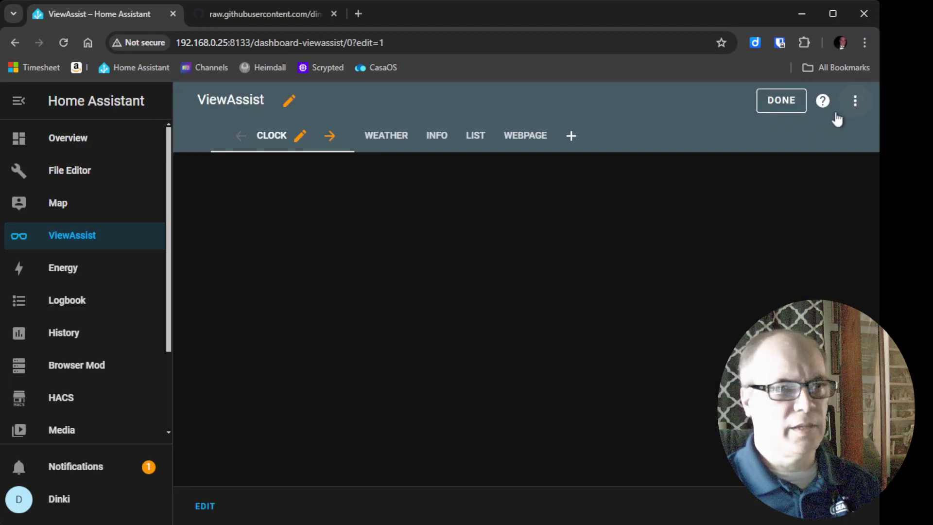
left_click(568, 136)
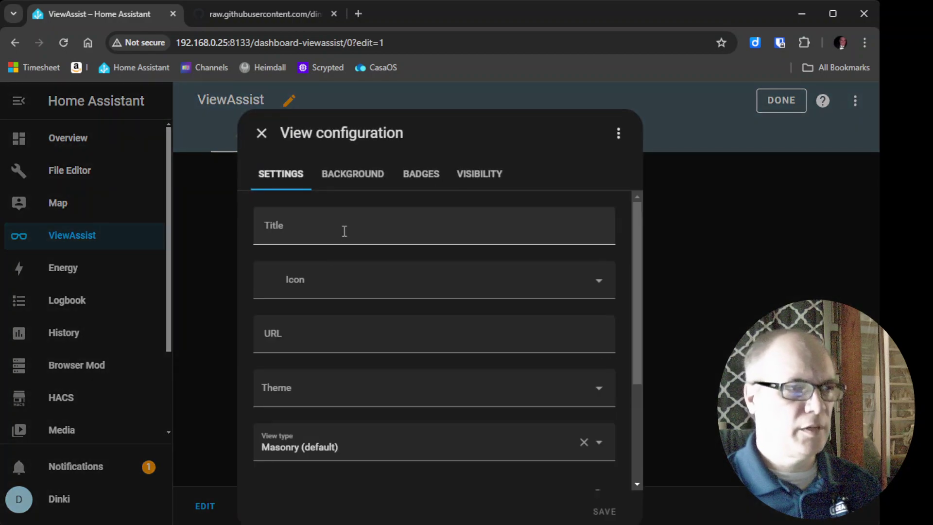
left_click(344, 231)
type("sports")
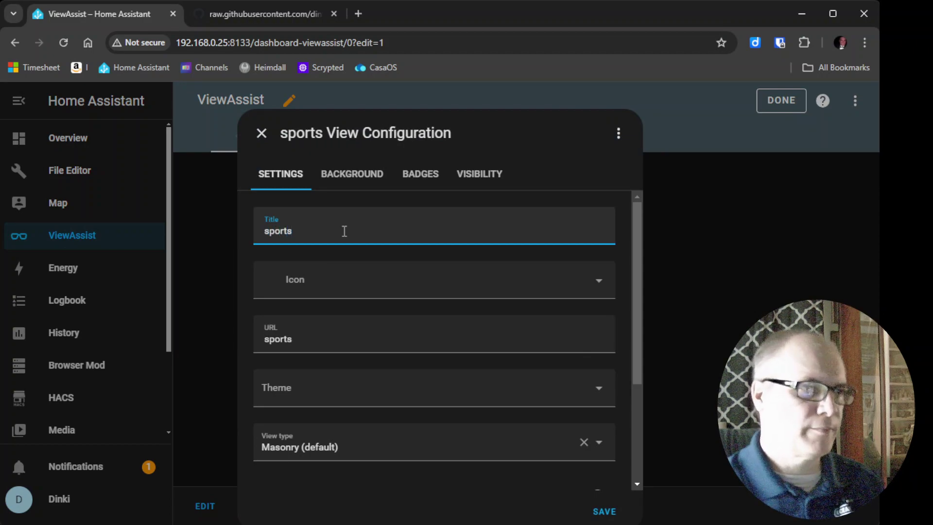
left_click(522, 450)
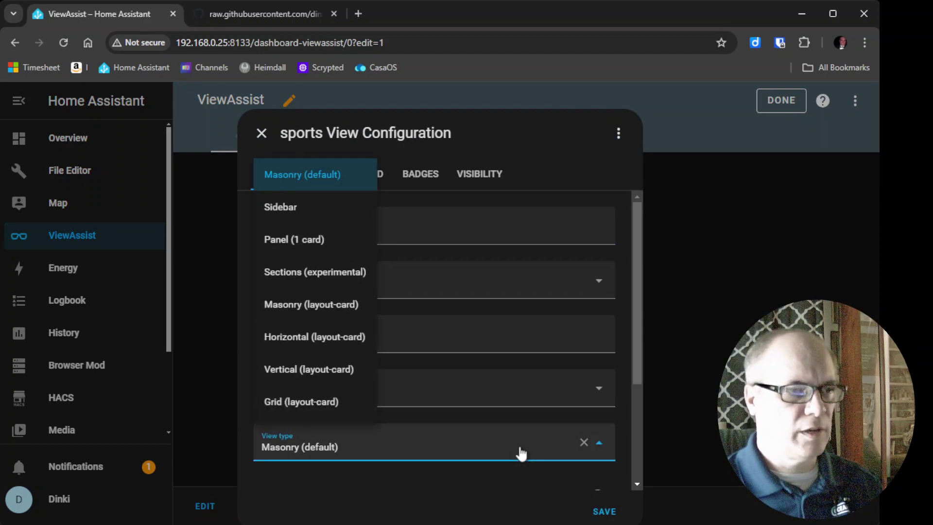
left_click(323, 240)
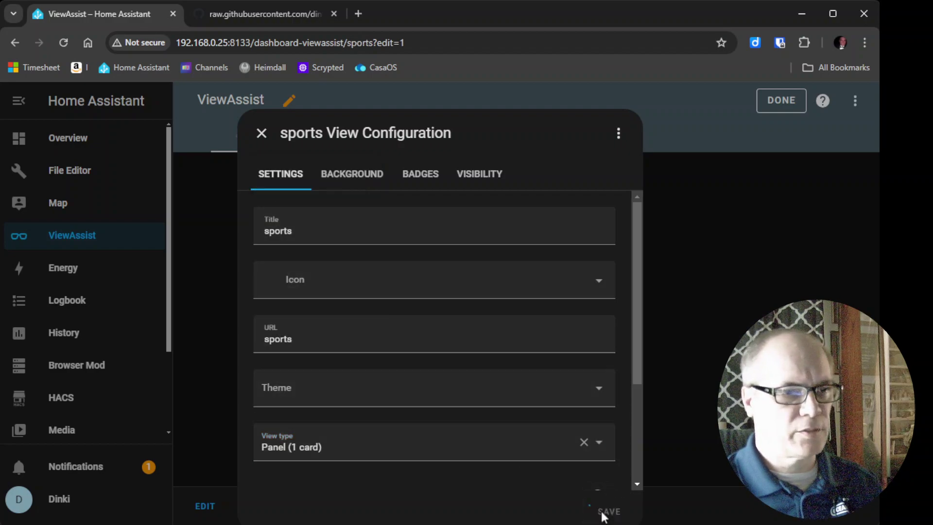
left_click(605, 510)
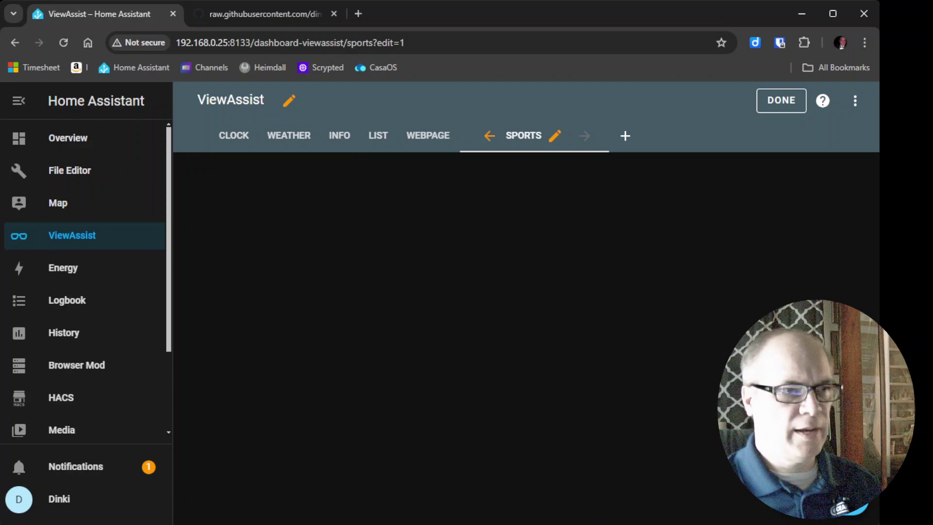
Add a Manual card whose YAML is replaced with the copied sports card code, and save it
left_click(802, 500)
left_click(261, 193)
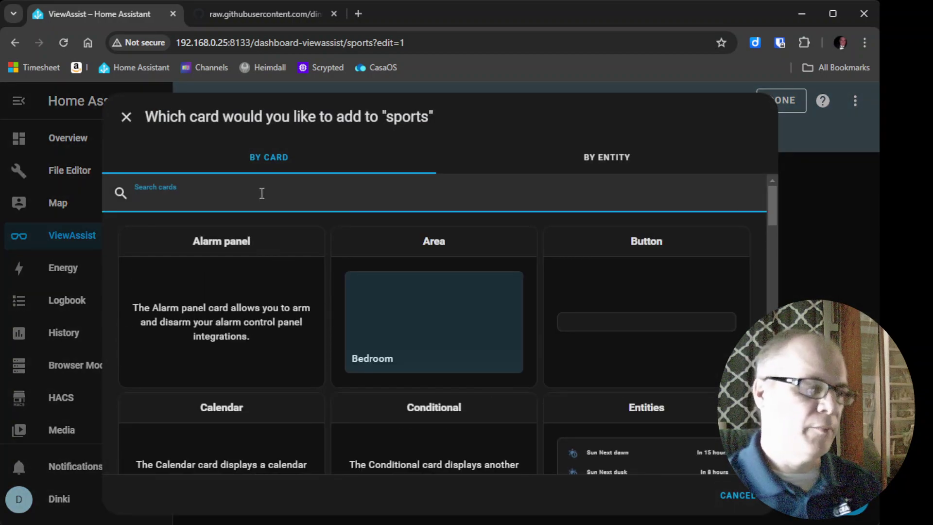
type("man")
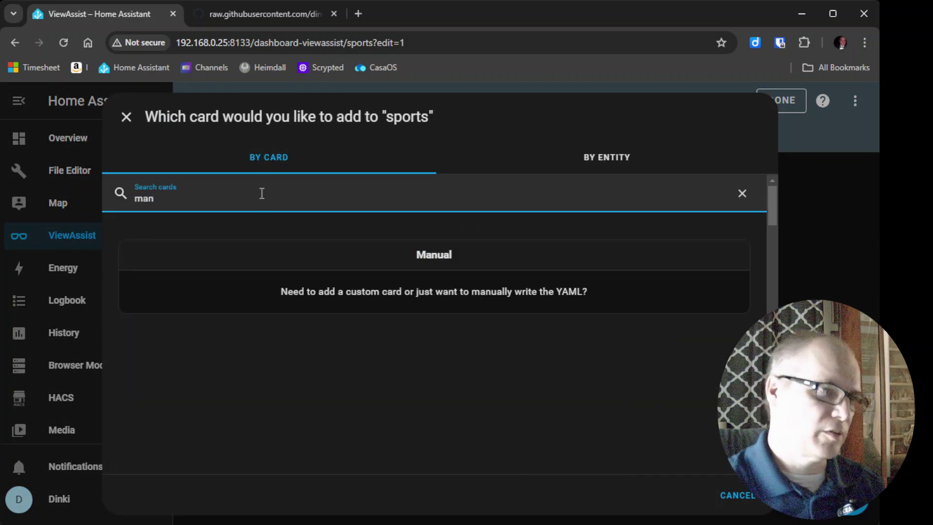
left_click(405, 303)
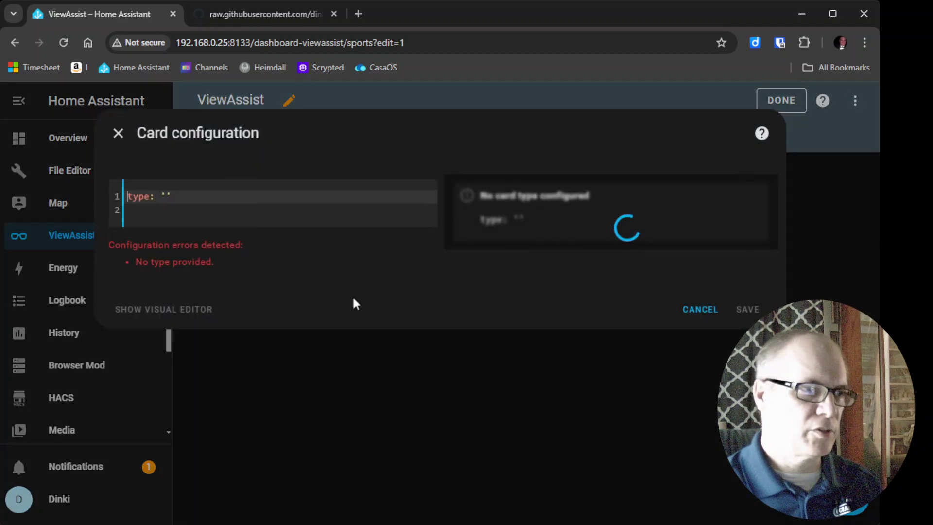
left_click(159, 213)
key("ctrl+a")
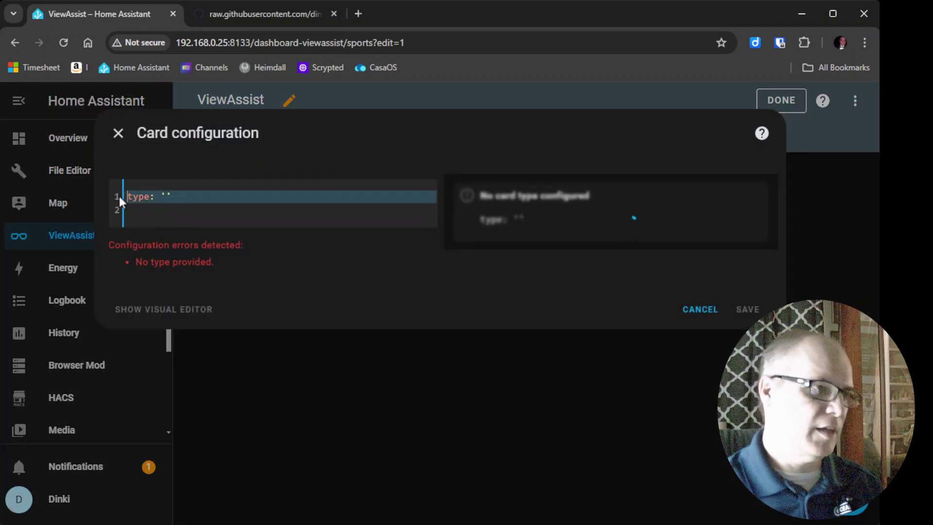
key("BackSpace")
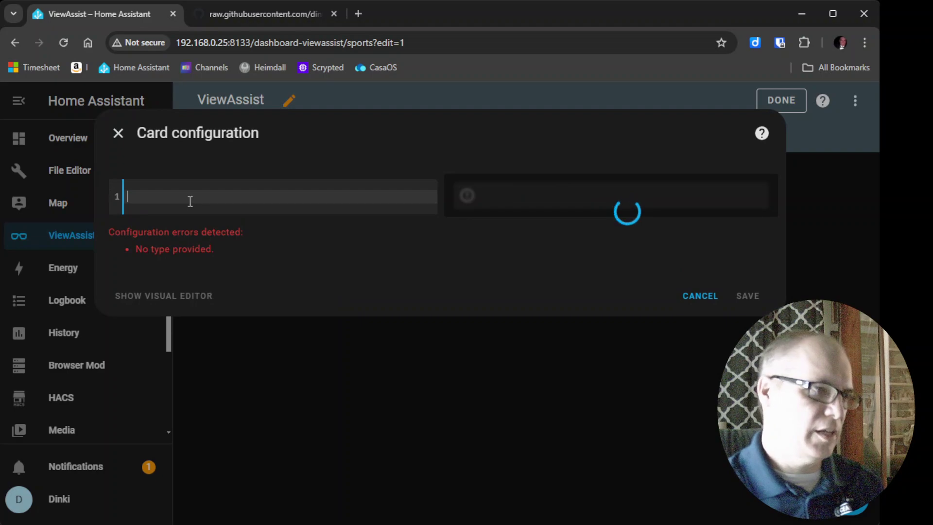
key("ctrl+v")
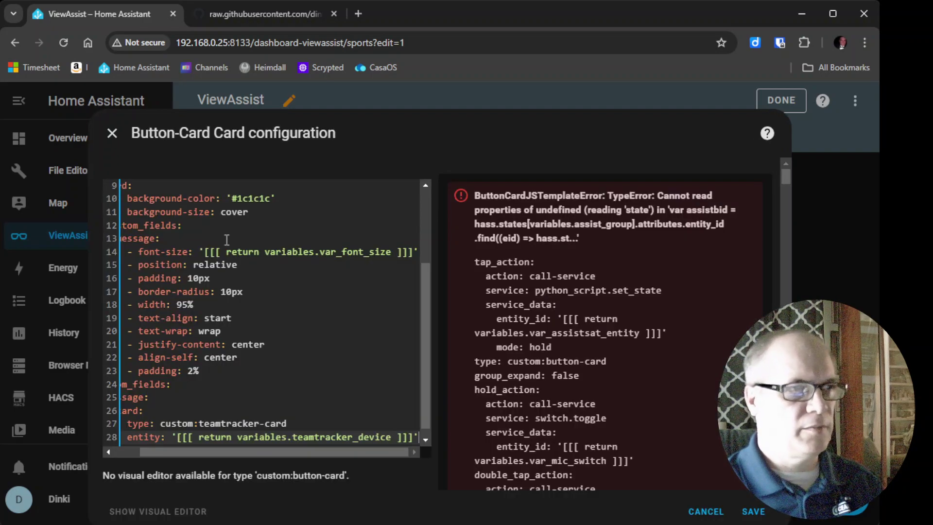
scroll(224, 244, "up", 3)
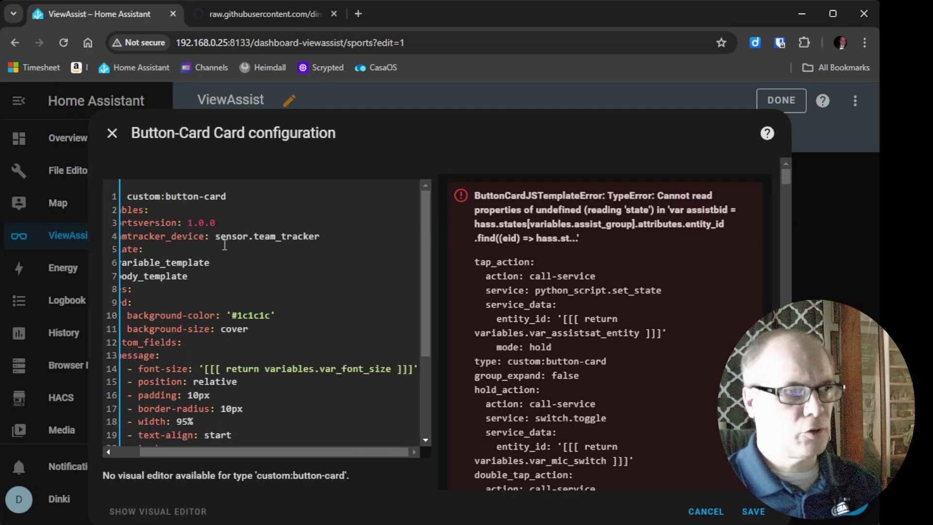
left_click_drag(317, 457, 291, 457)
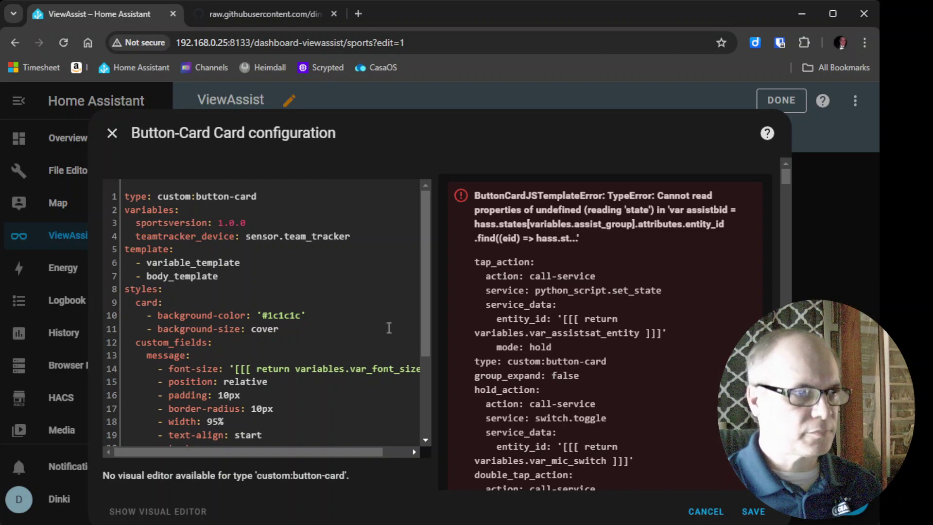
left_click(752, 511)
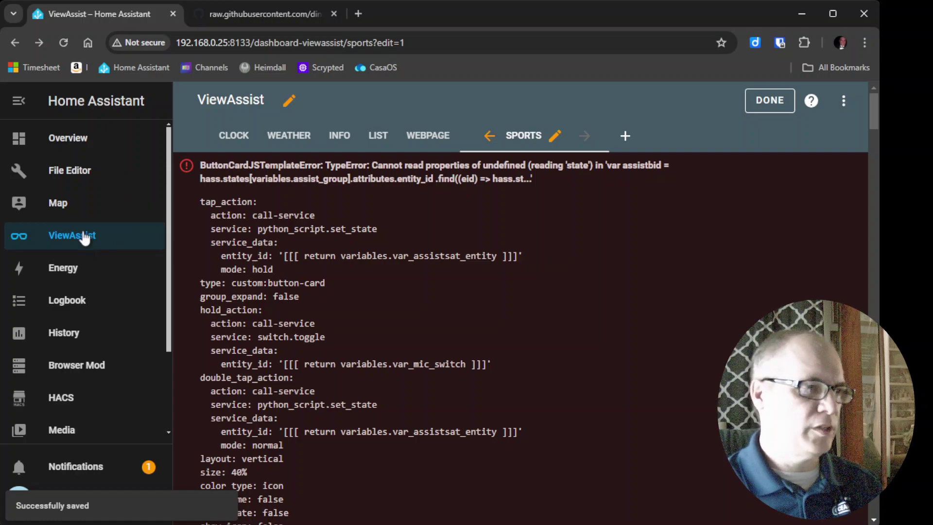
scroll(85, 237, "down", 3)
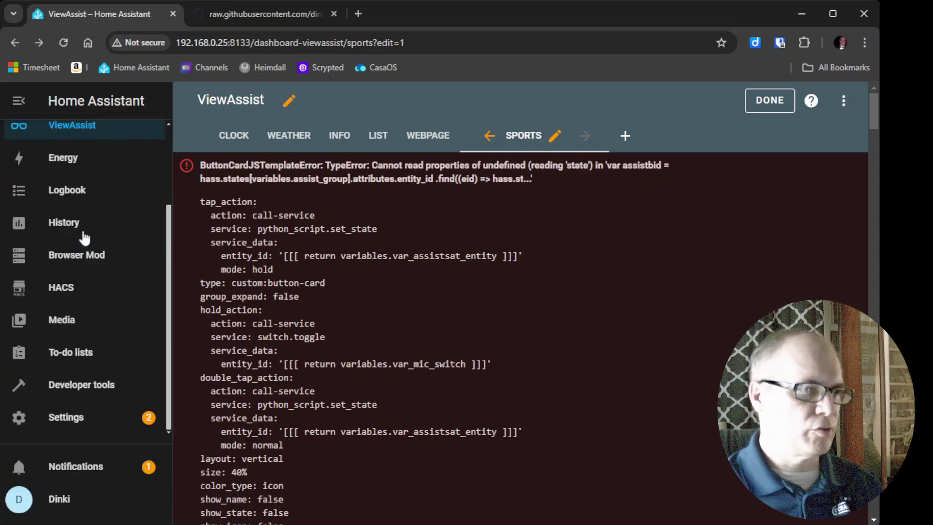
From Settings, go to the Devices & services integrations list and start adding a new integration
left_click(75, 417)
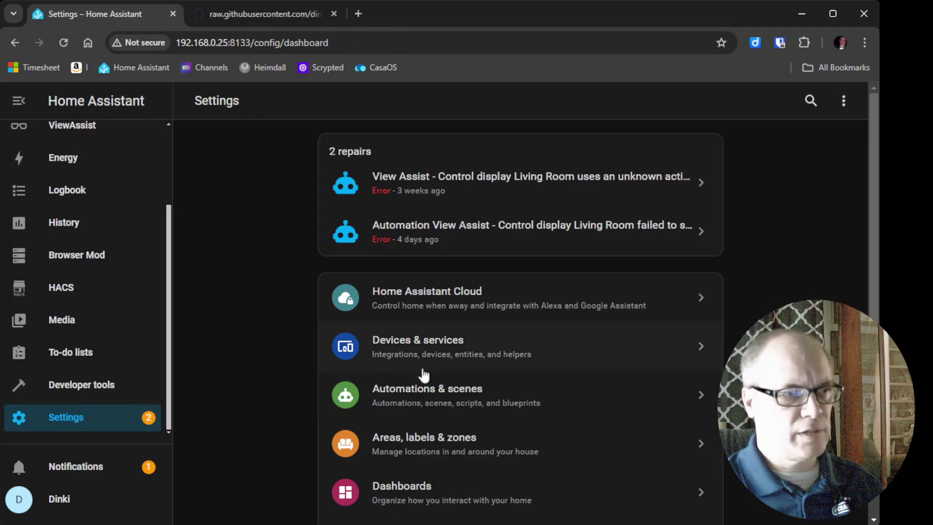
left_click(407, 348)
scroll(450, 332, "down", 3)
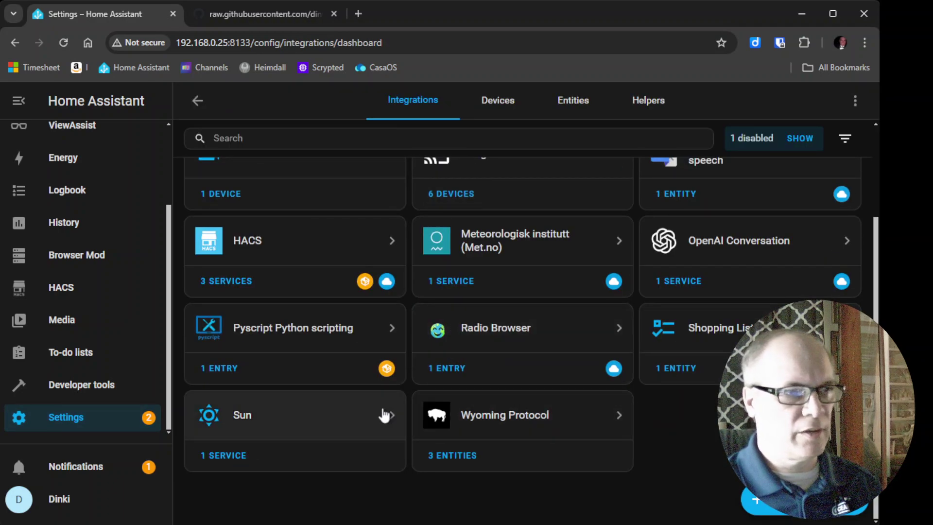
scroll(384, 416, "up", 2)
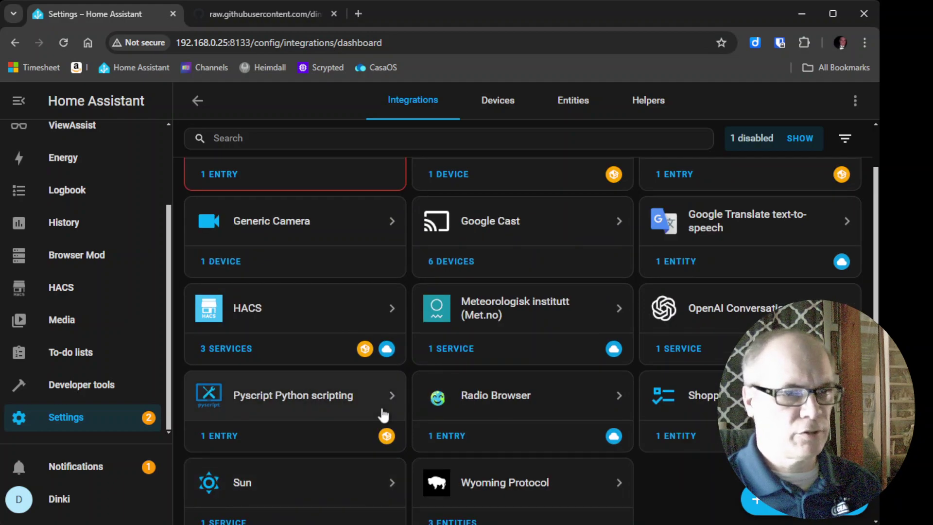
scroll(383, 415, "up", 1)
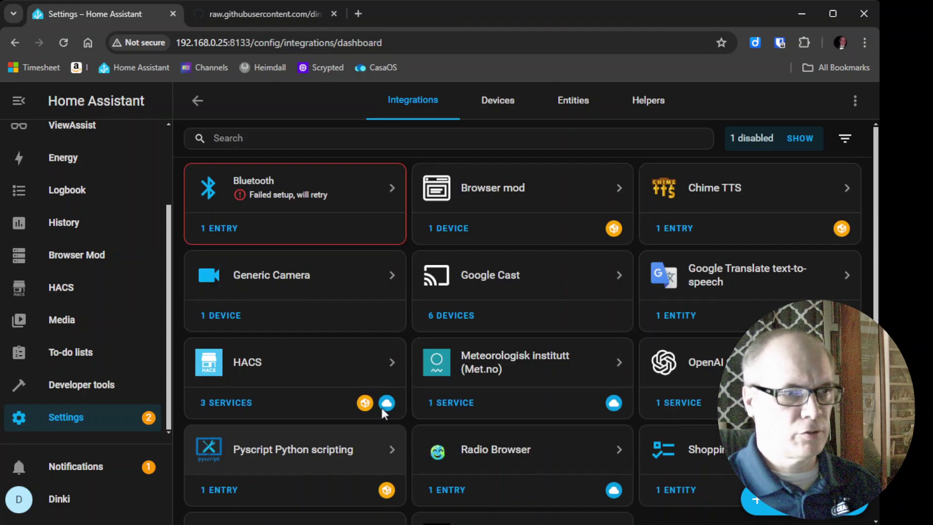
left_click(757, 500)
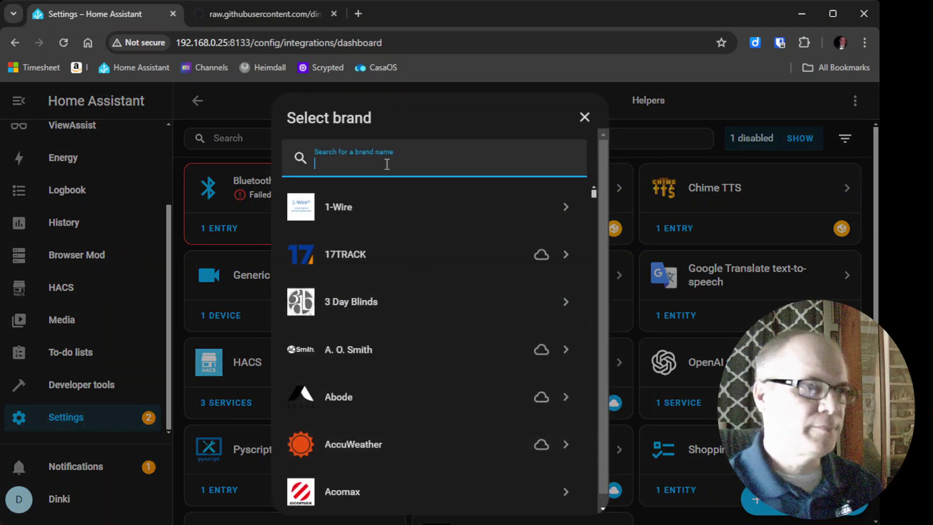
Start the Team Tracker integration setup and enter NO as the NFL team
type("tea")
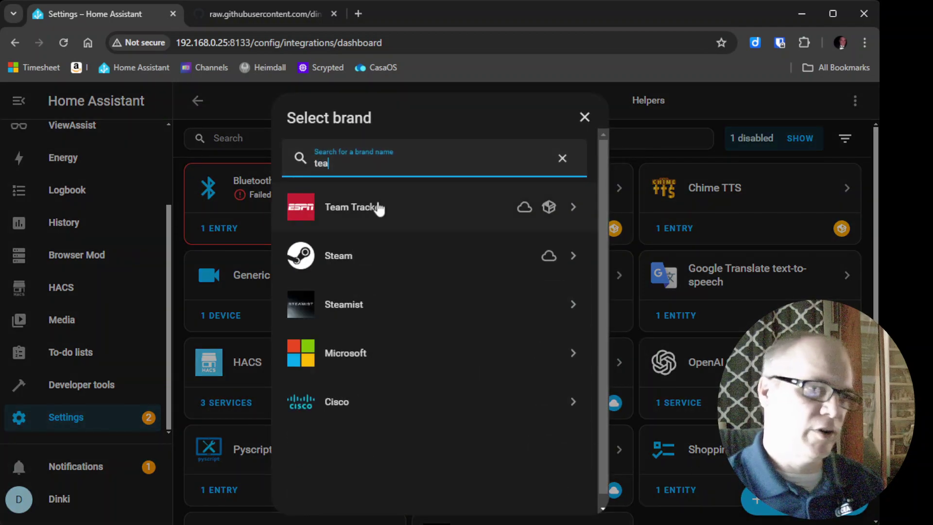
left_click(373, 205)
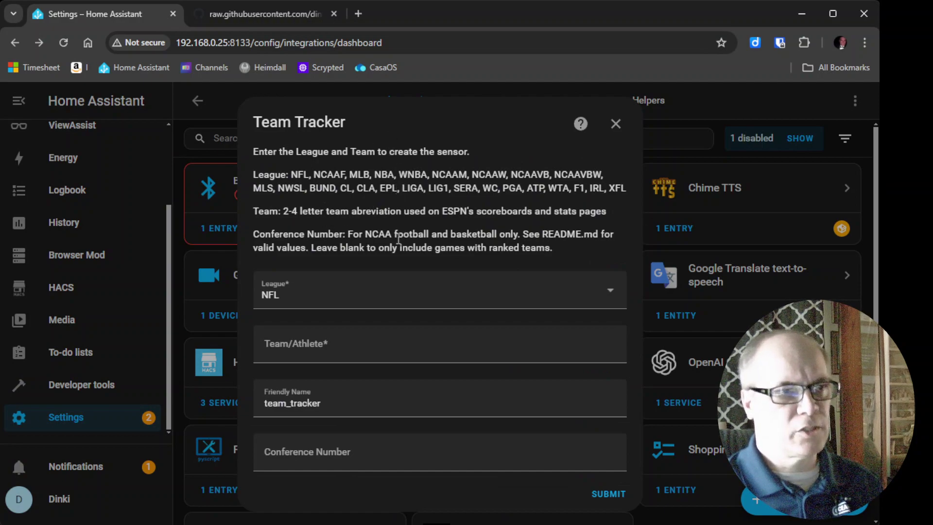
left_click(296, 346)
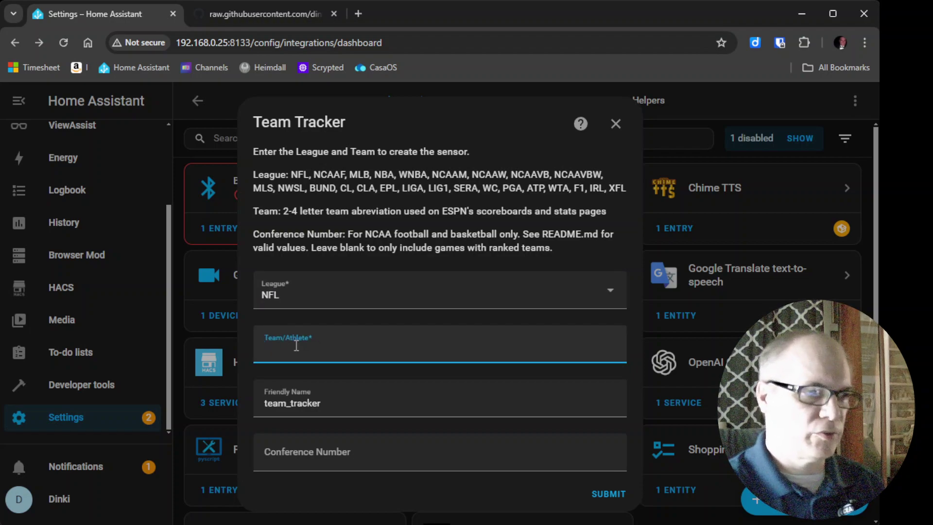
type("no")
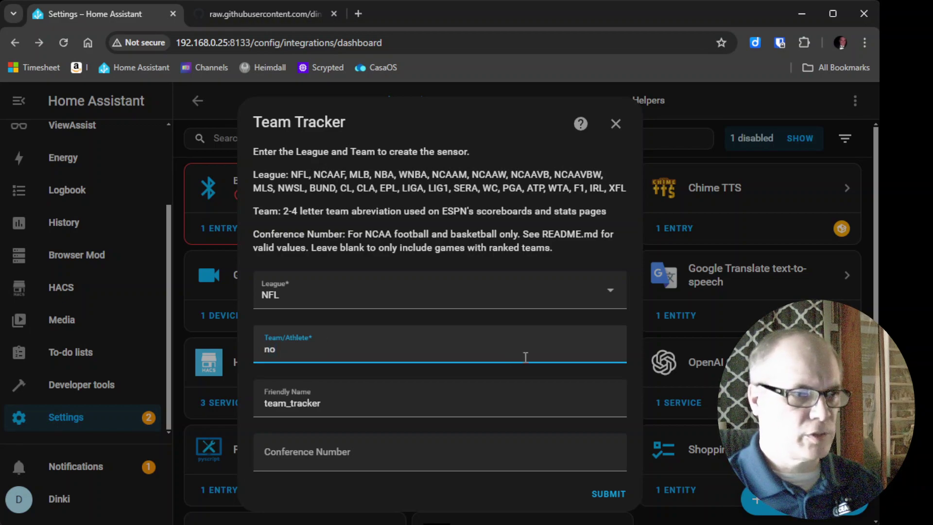
key("Down")
key("Return")
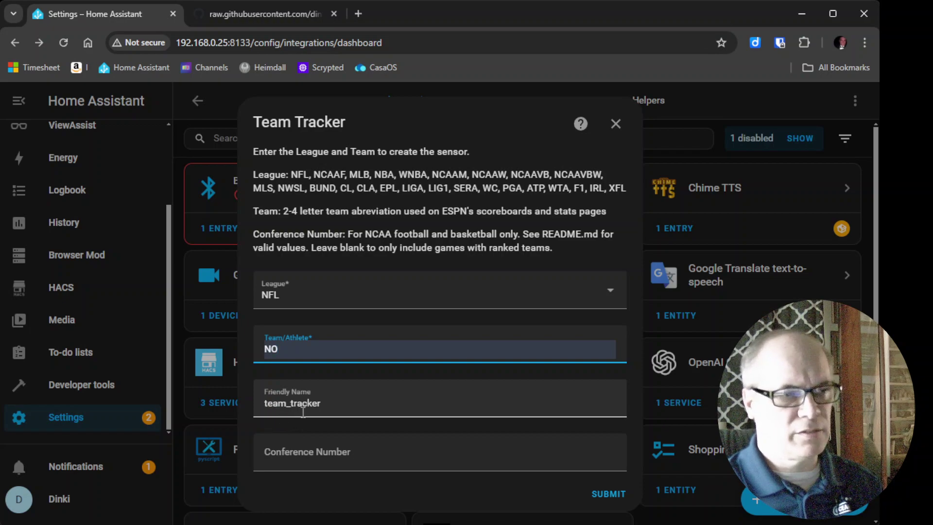
Create the team_tracker configuration, then view the SPORTS tab of the ViewAssist dashboard
left_click(610, 492)
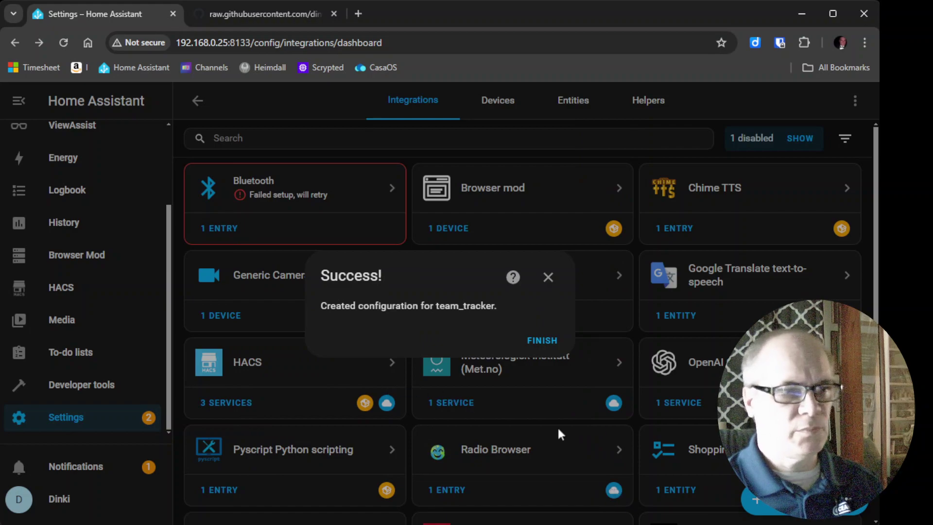
left_click(551, 345)
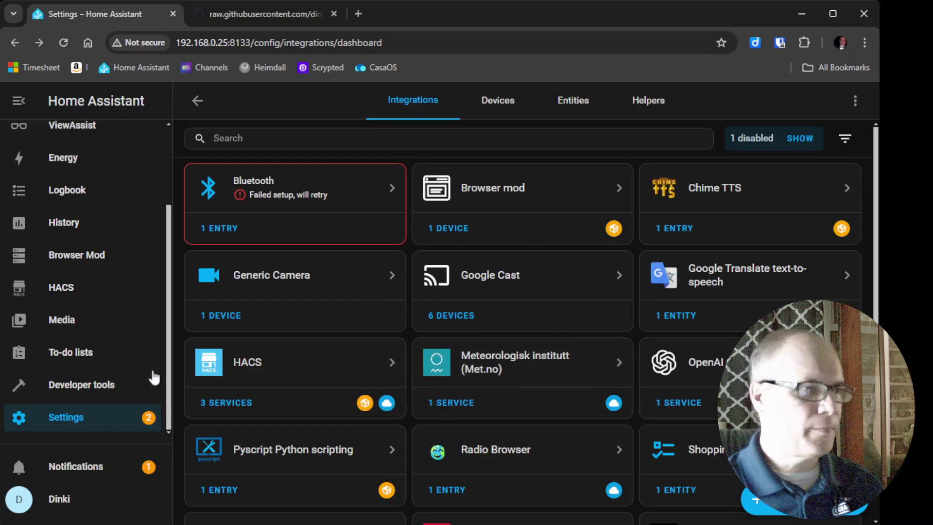
scroll(108, 309, "up", 3)
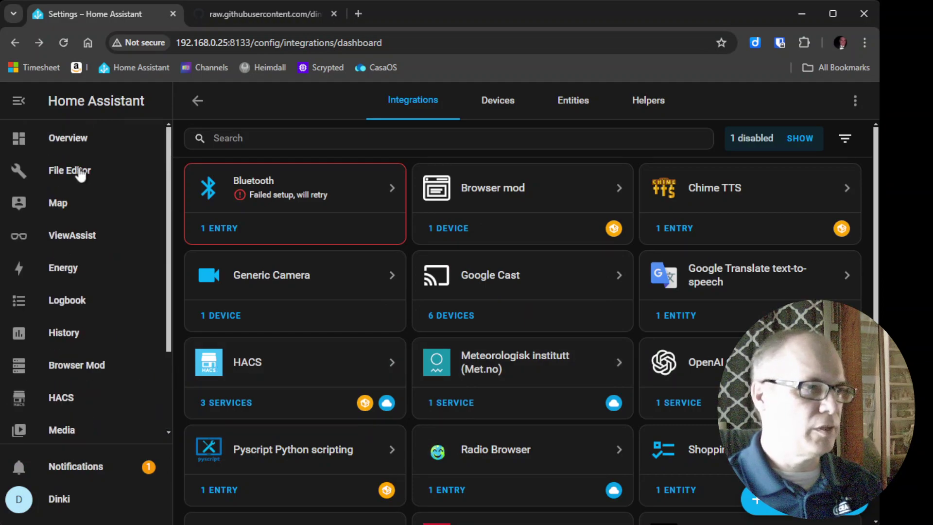
left_click(76, 235)
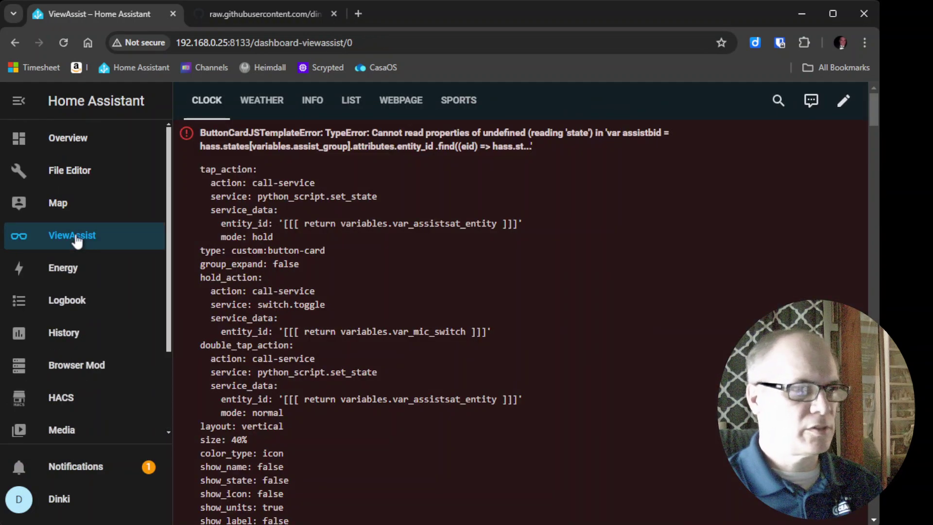
left_click(449, 104)
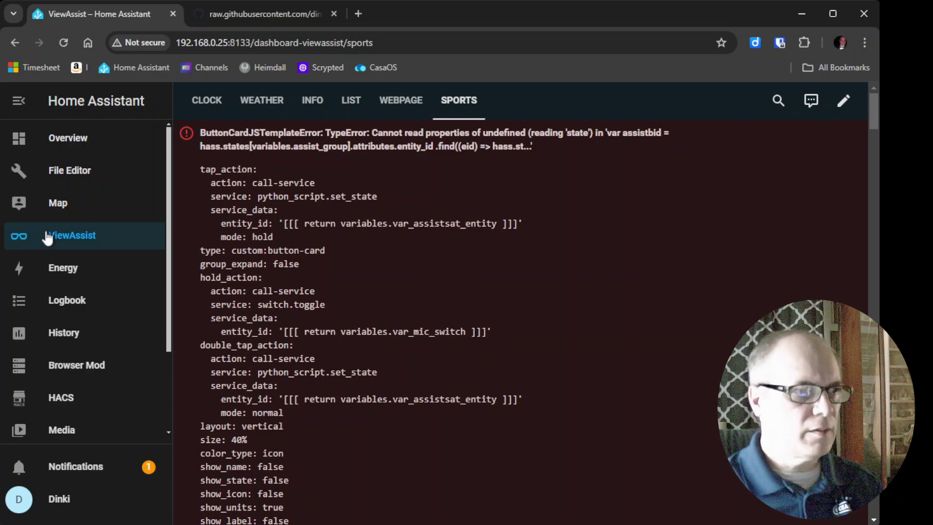
scroll(97, 342, "down", 5)
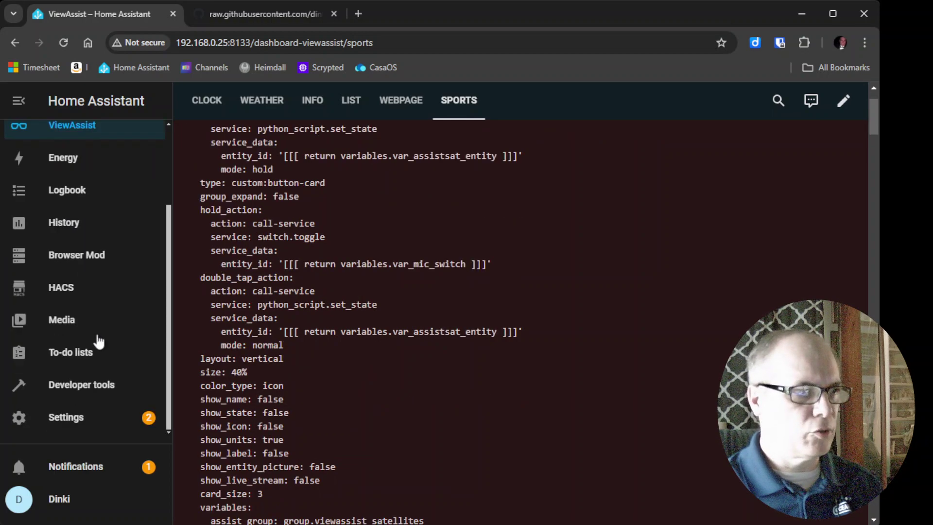
scroll(99, 342, "down", 2)
Import the View Assist - Get Sports Scores blueprint from its GitHub folder into Home Assistant
left_click(249, 14)
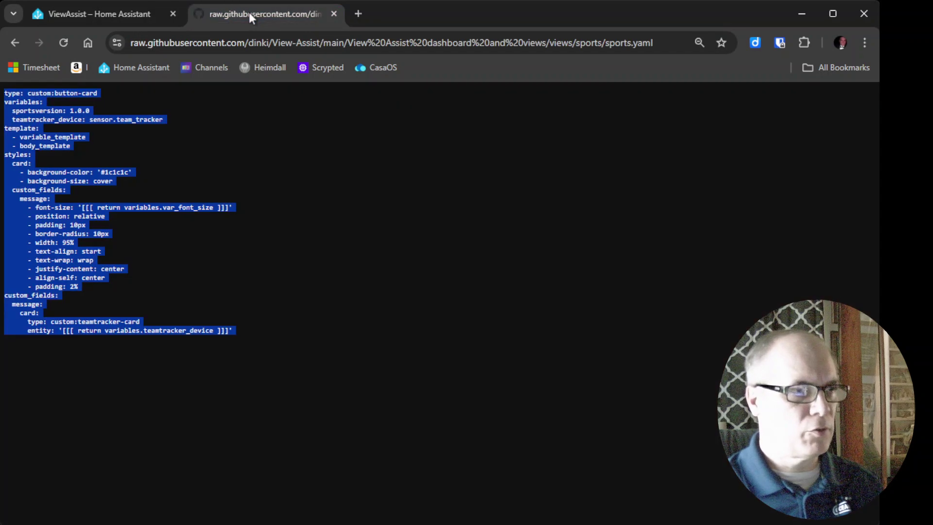
key("alt+Left")
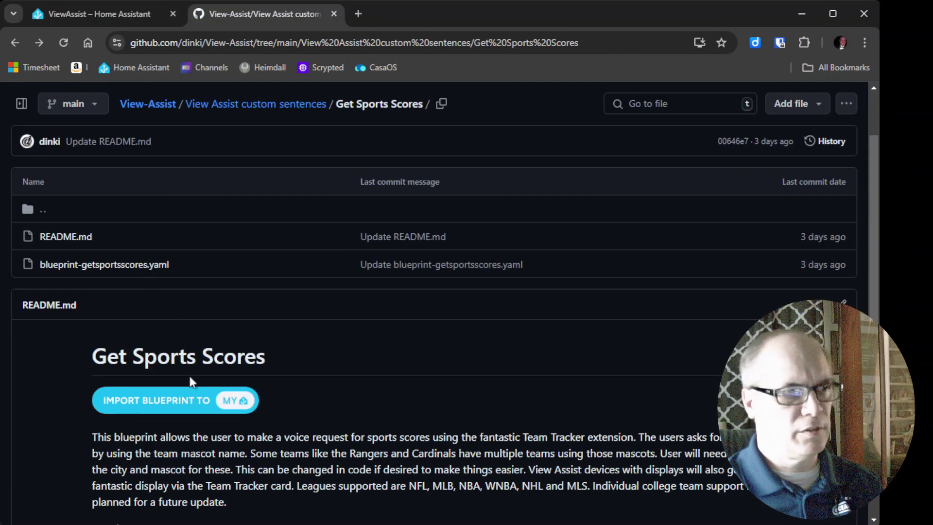
left_click(194, 412)
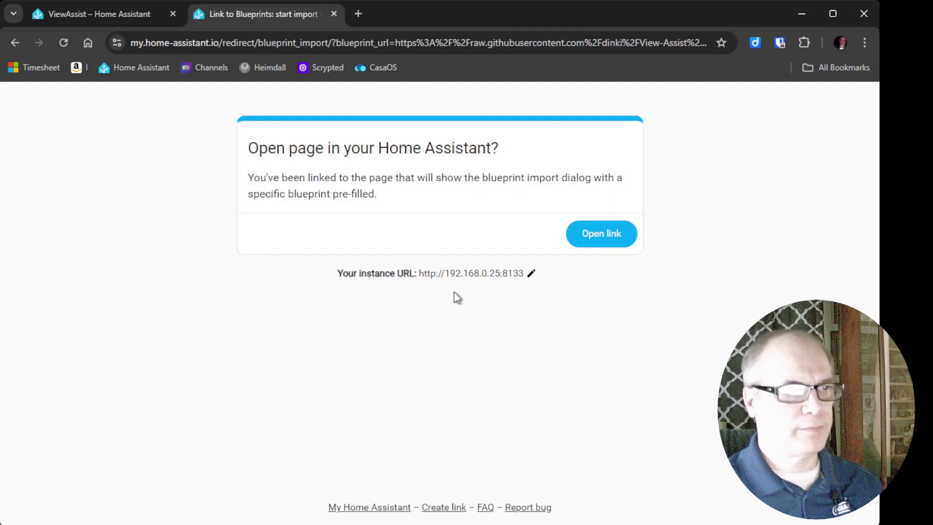
left_click(620, 237)
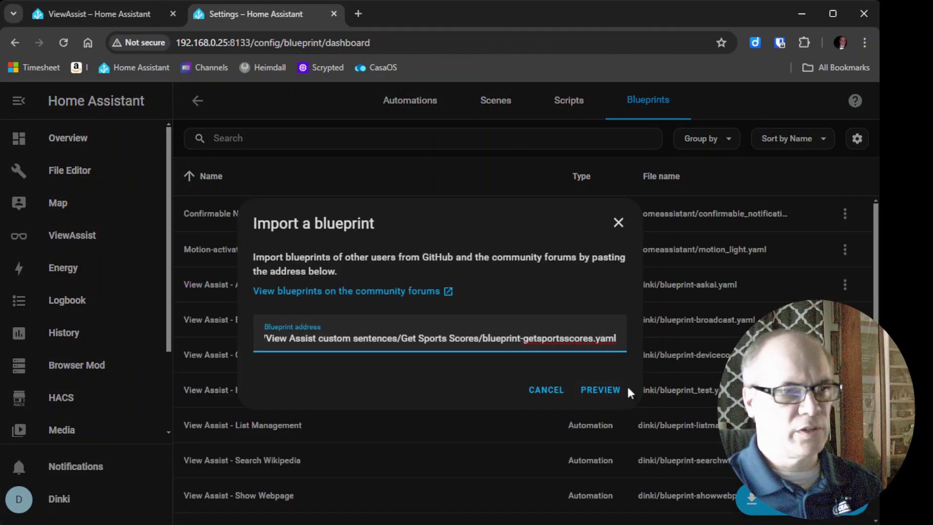
left_click(624, 393)
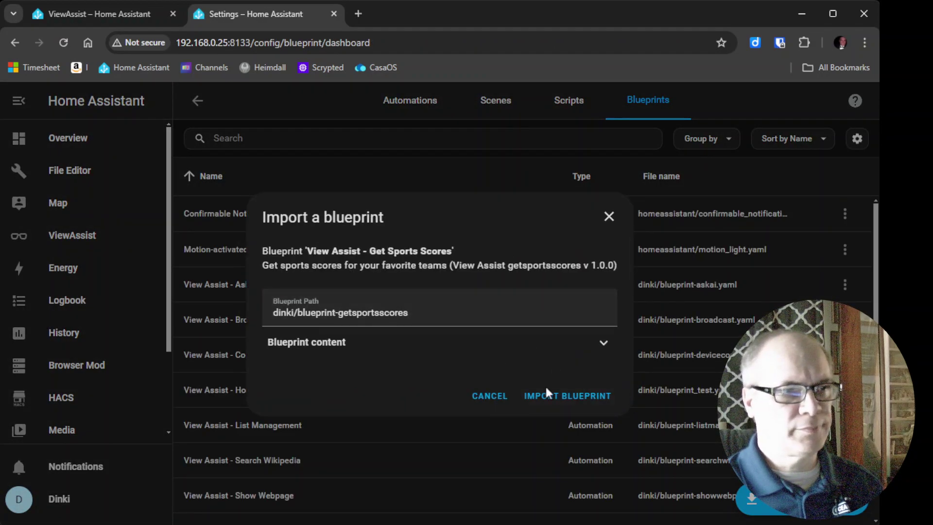
left_click(586, 396)
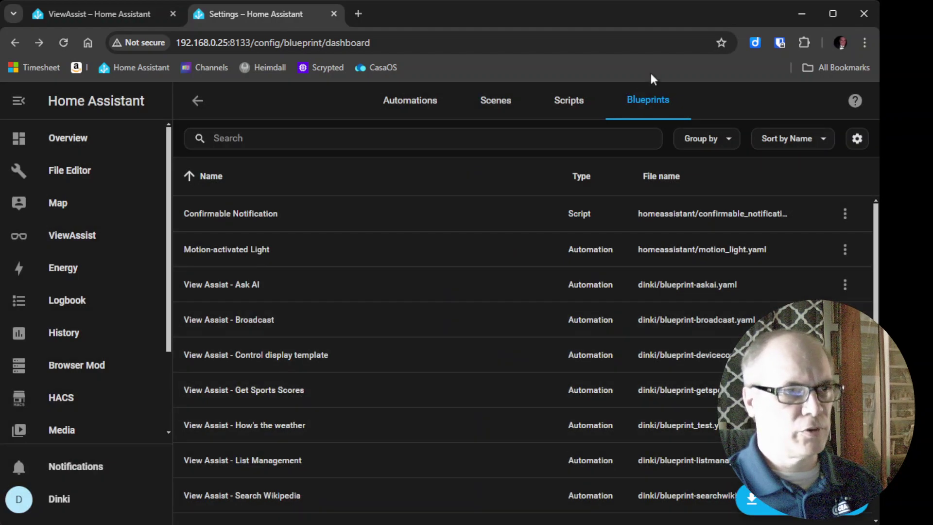
Create a Get Sports Scores automation with the team_tracker sensor and save it under the blueprint name
left_click(314, 393)
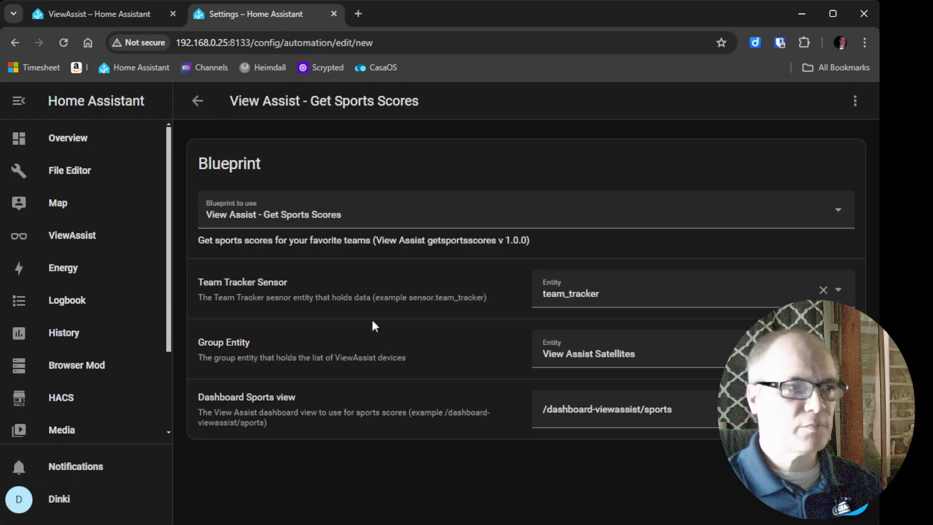
left_click(636, 292)
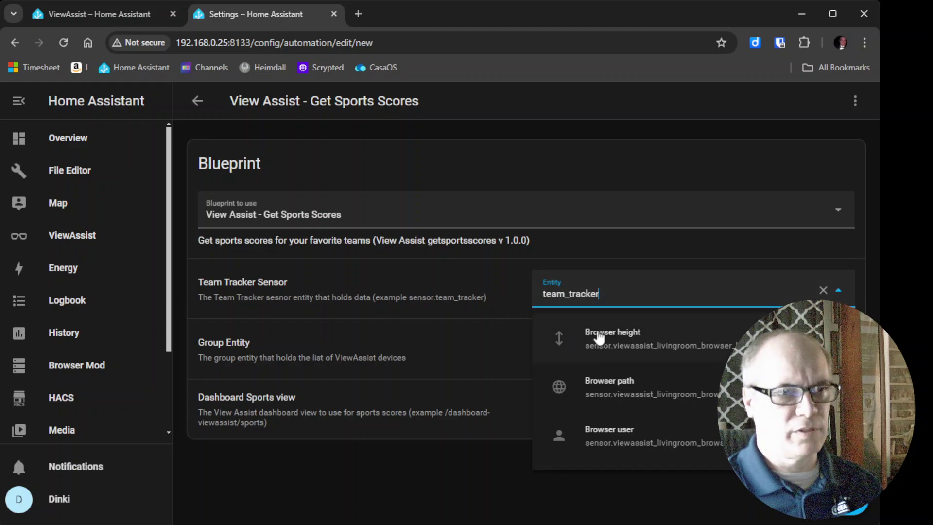
scroll(627, 369, "down", 10)
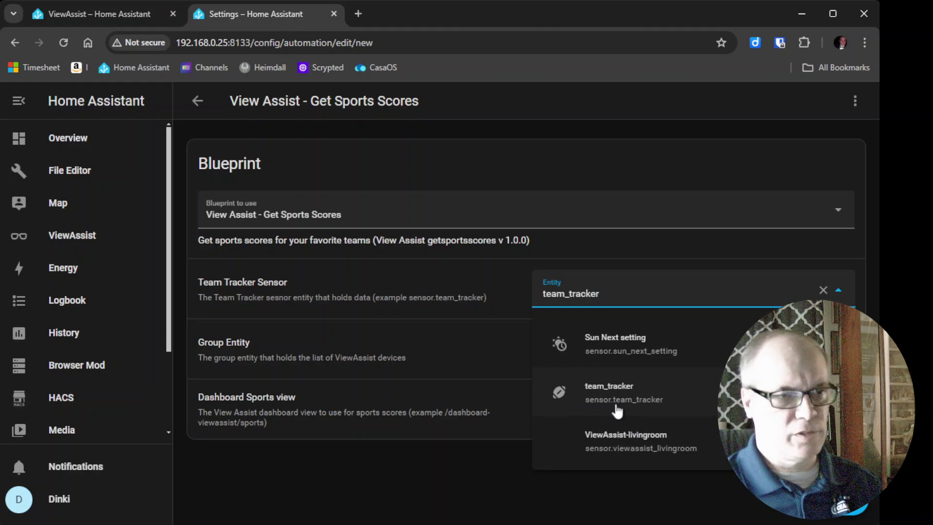
left_click(616, 408)
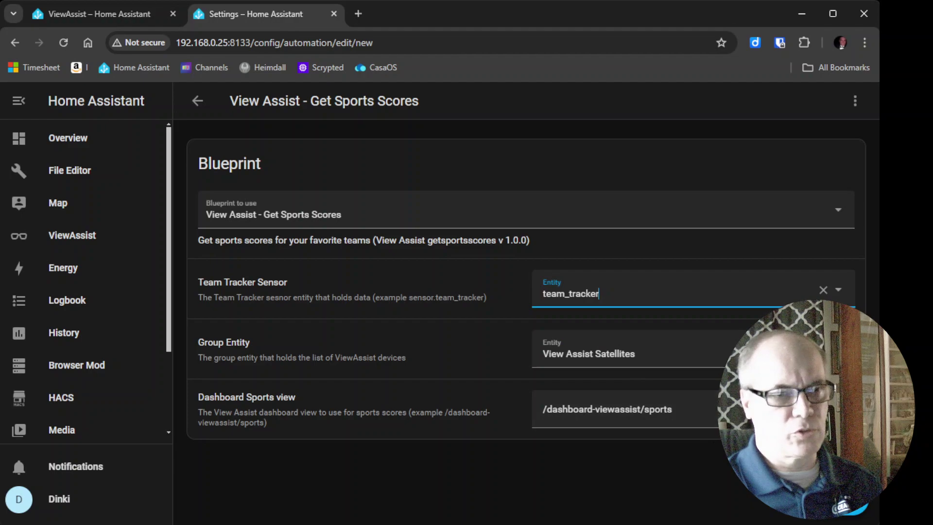
key("ctrl+s")
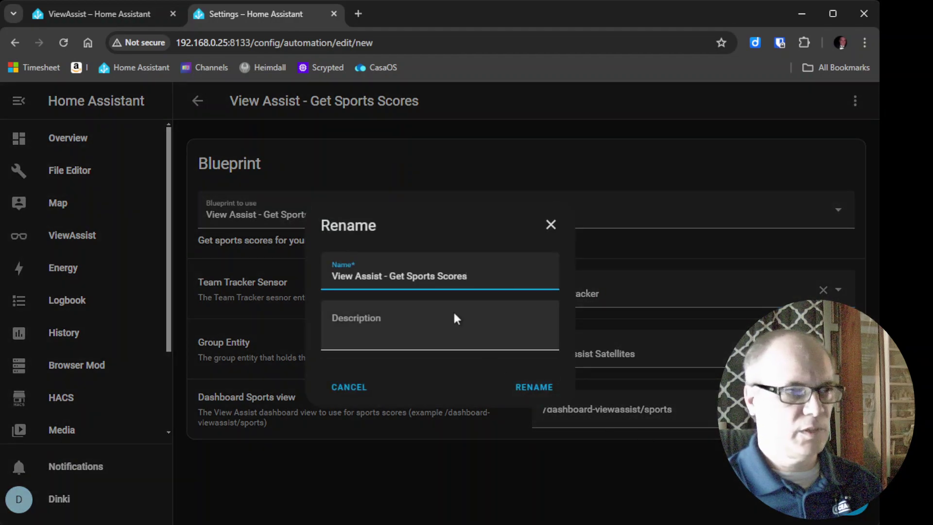
left_click(535, 386)
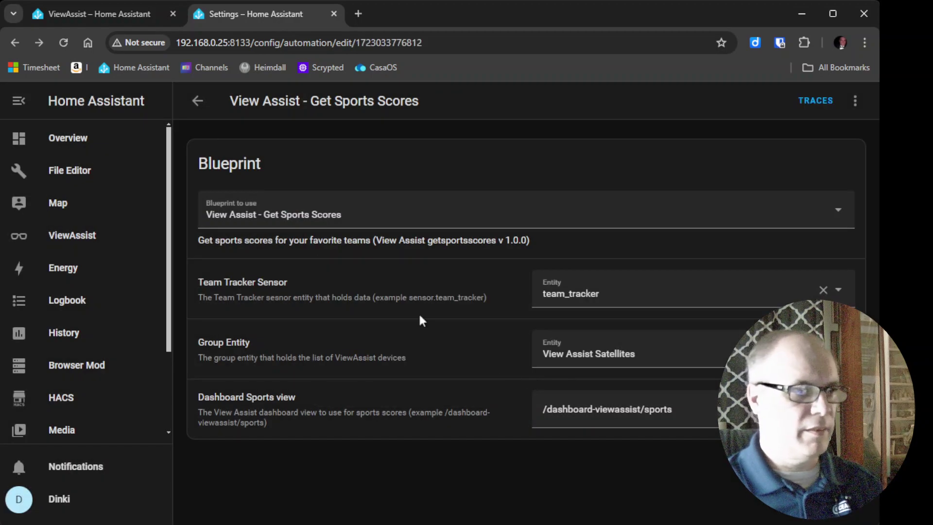